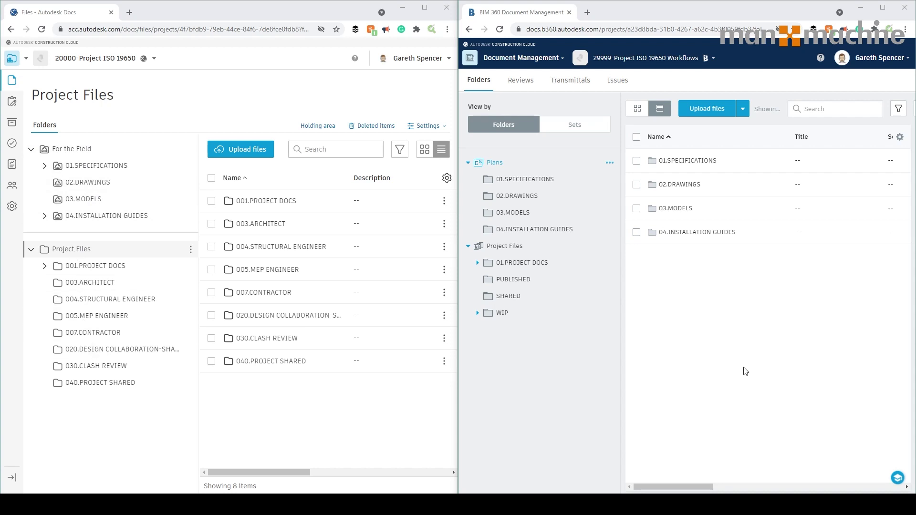
Step: Expand the WIP folder under Project Files in the BIM 360 project
click(531, 285)
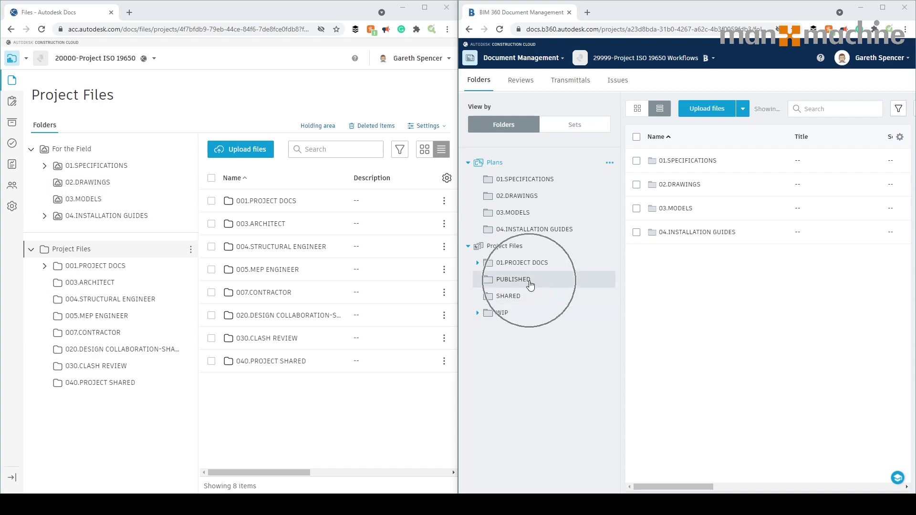
click(523, 297)
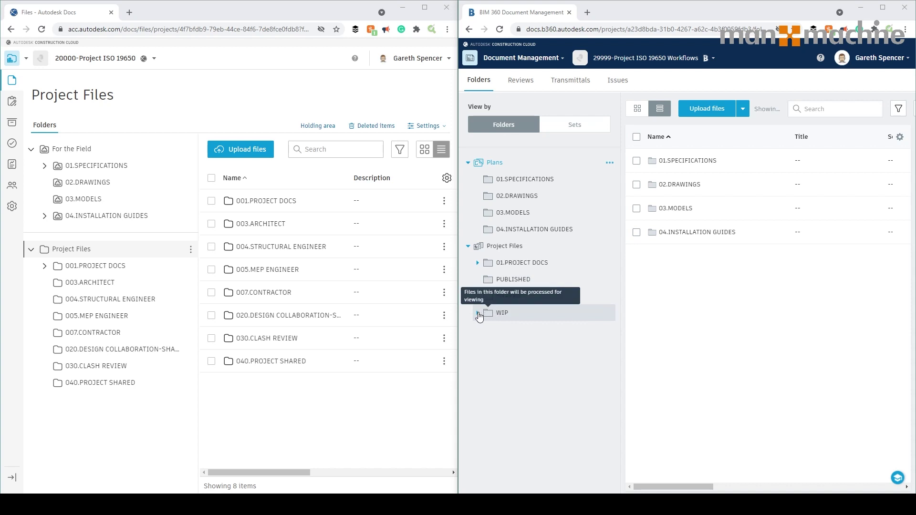
click(478, 314)
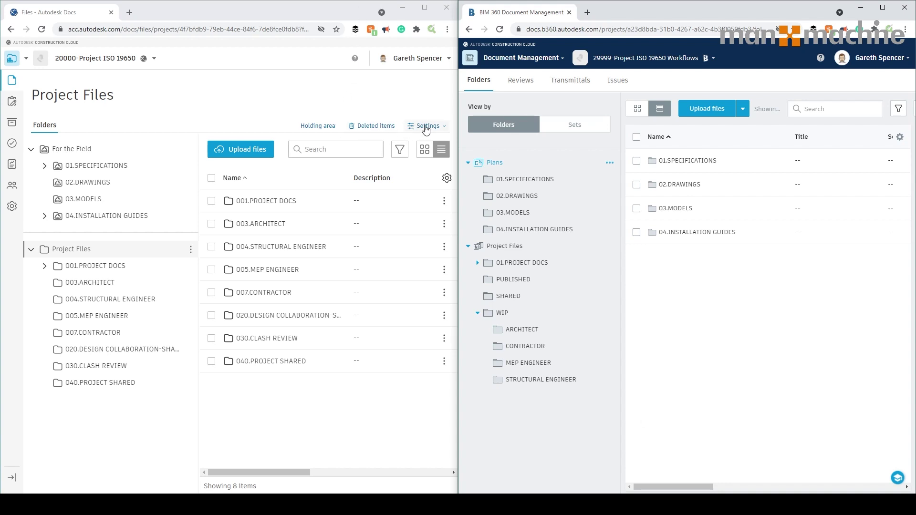
Step: Review the advanced settings and attributes of the Autodesk Docs project's files, ending on its naming standard settings
click(13, 82)
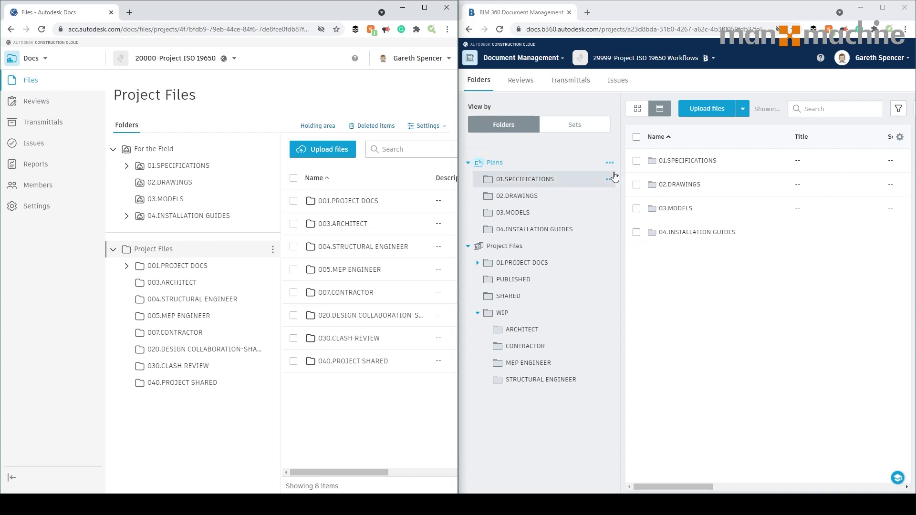
click(434, 128)
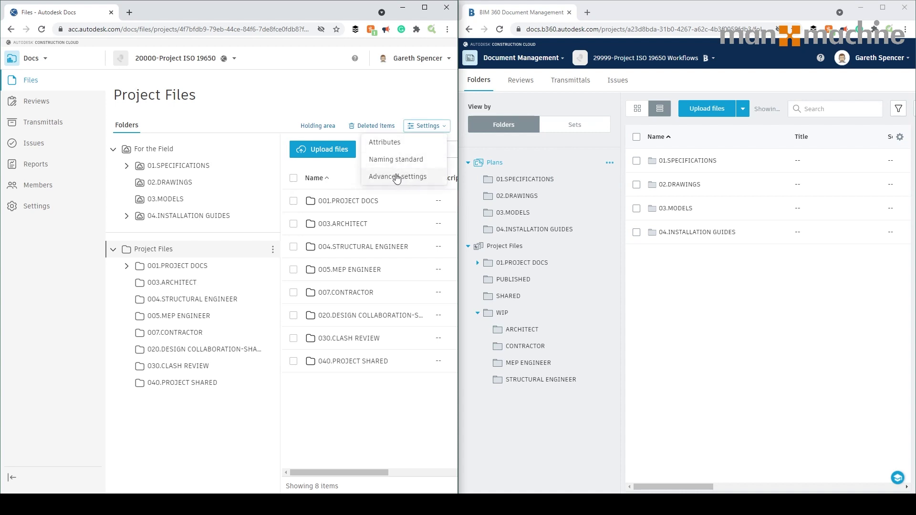
click(384, 175)
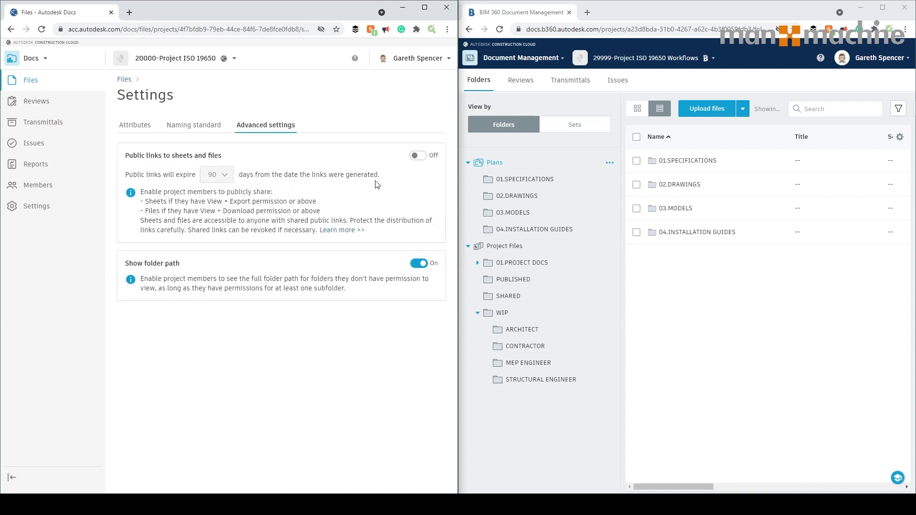
click(206, 126)
click(140, 130)
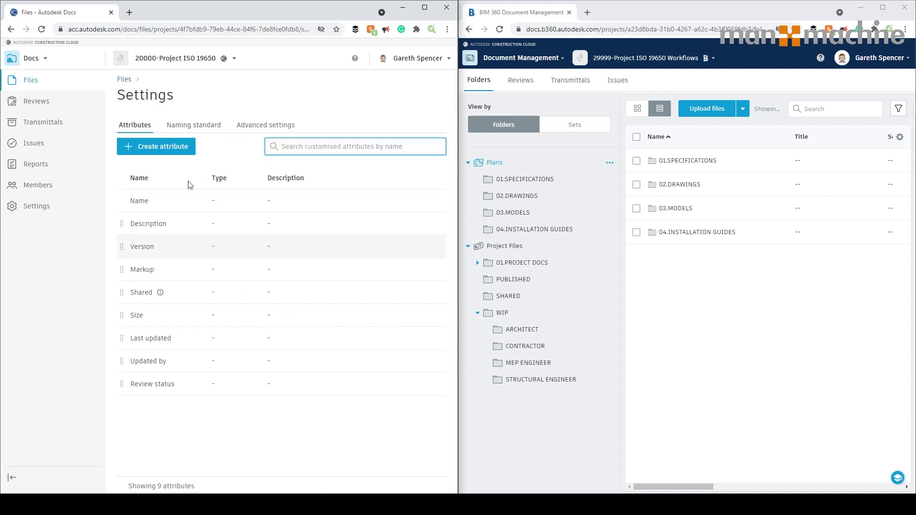
click(185, 127)
click(402, 205)
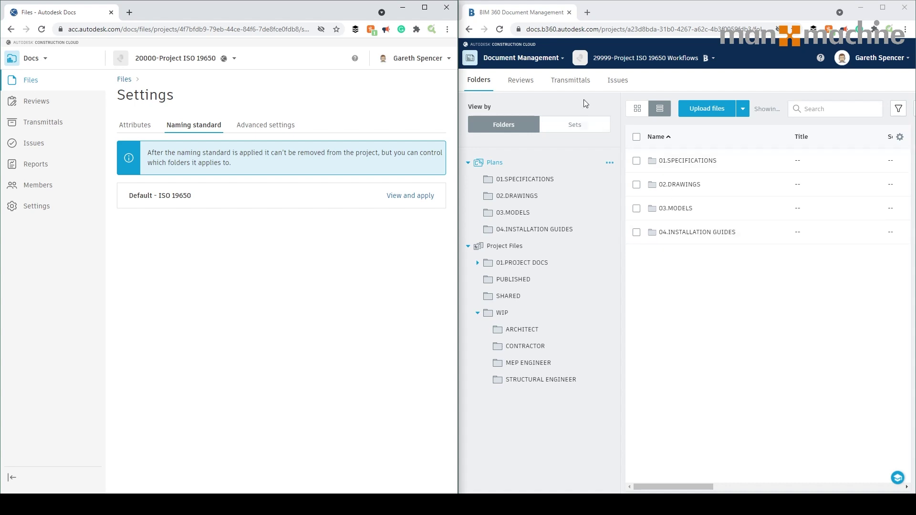
Step: Switch to the BIM 360 project's administration and open the Document Management naming standard settings
click(535, 64)
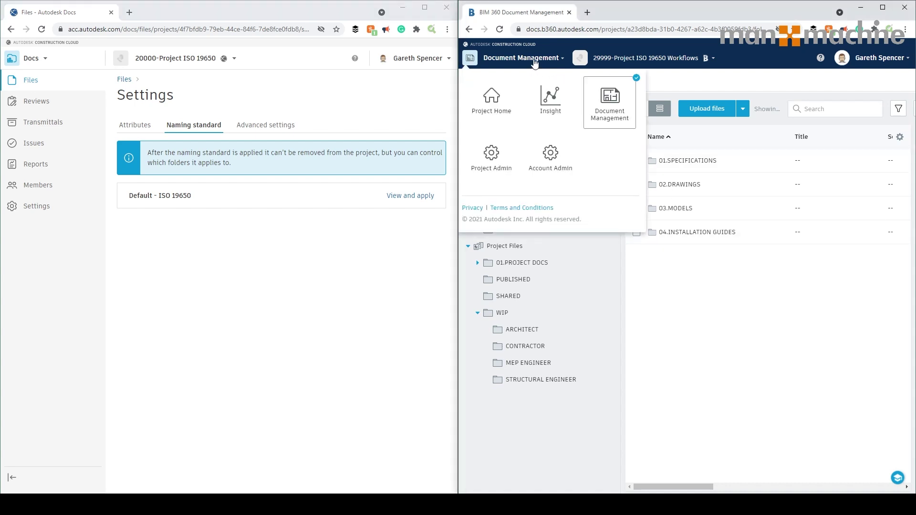
click(494, 151)
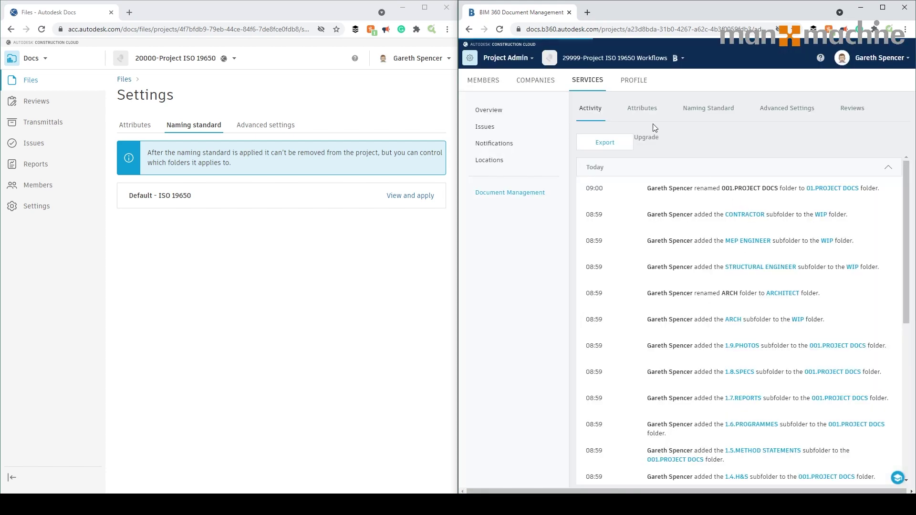
click(642, 108)
click(707, 108)
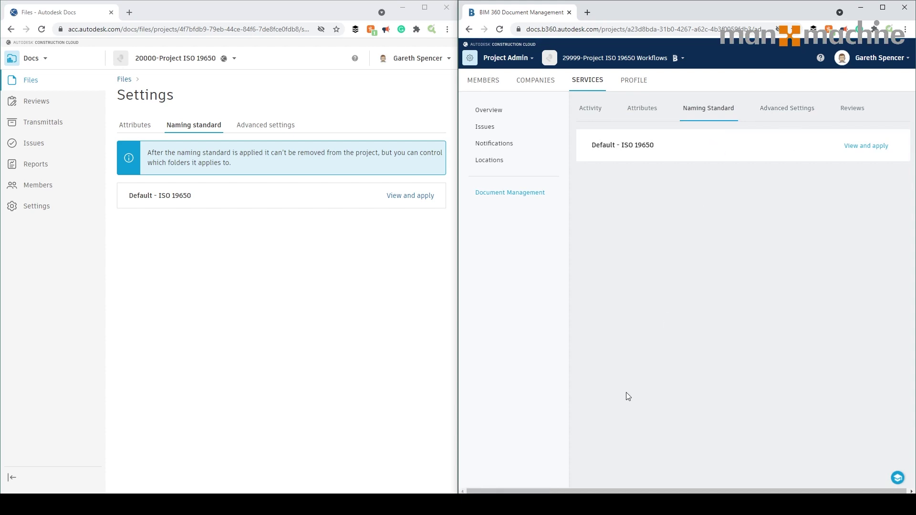
Step: Preview the Default - ISO 19650 naming standard in the Autodesk Docs project and apply it
click(418, 198)
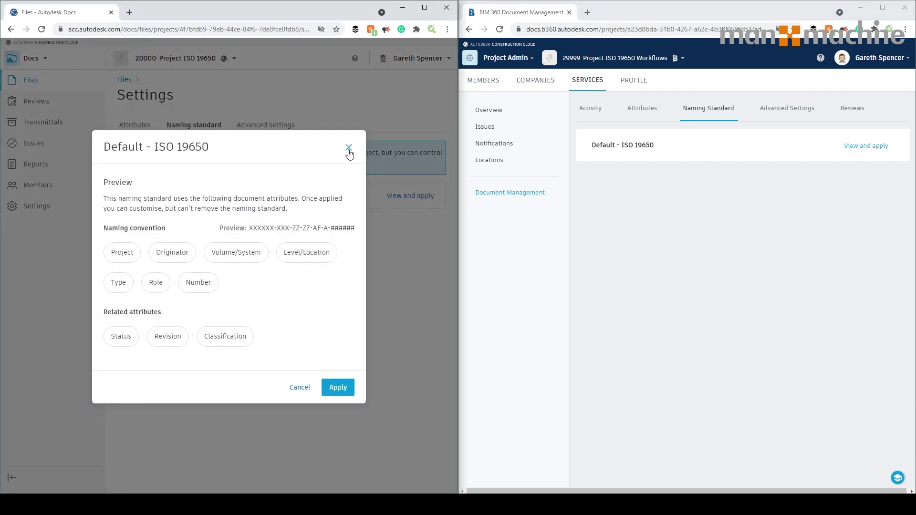
click(348, 147)
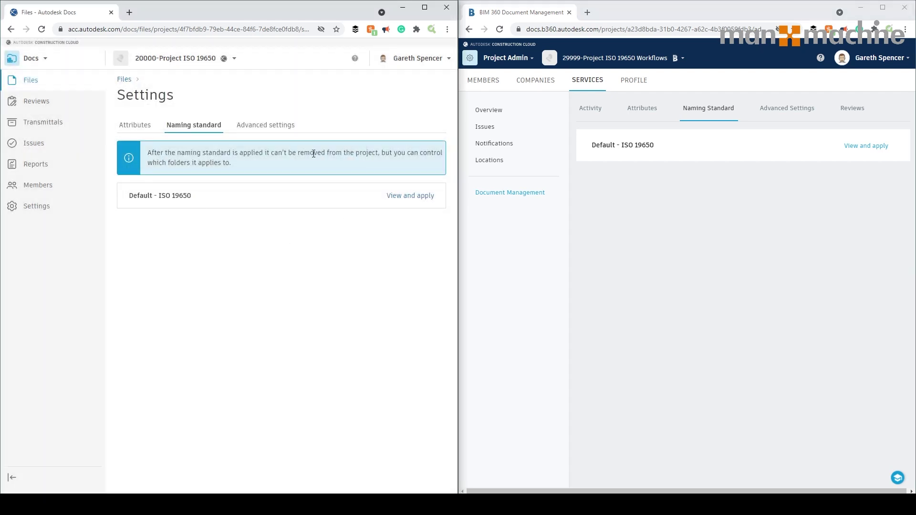
click(427, 204)
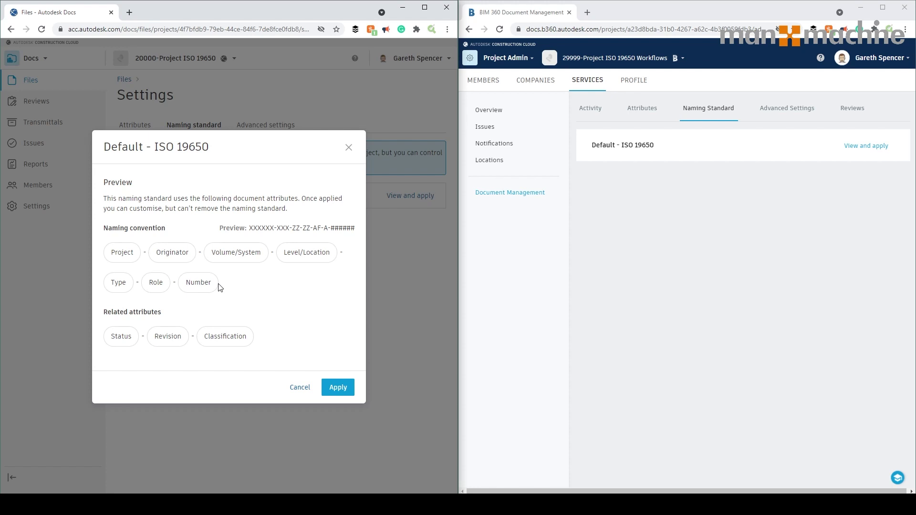
click(339, 388)
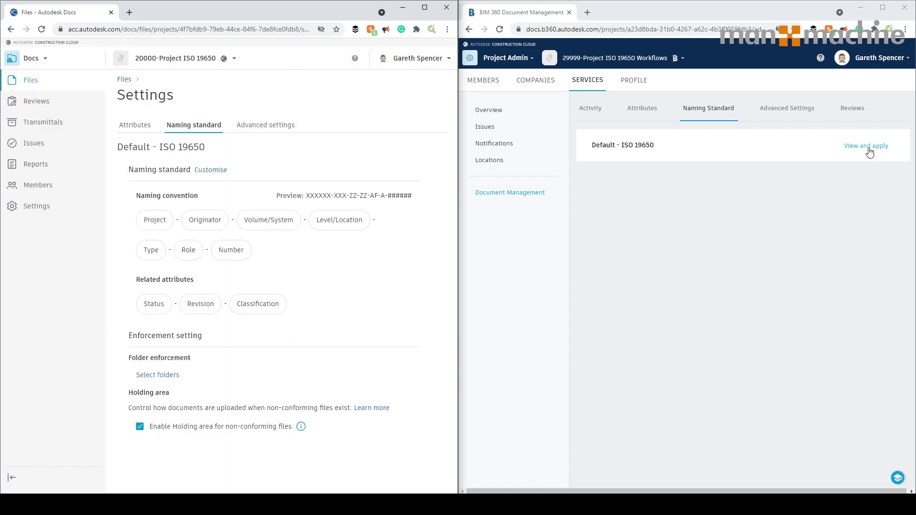
Step: Apply the Default - ISO 19650 naming standard to the BIM 360 project, acknowledging that it cannot be removed
click(868, 148)
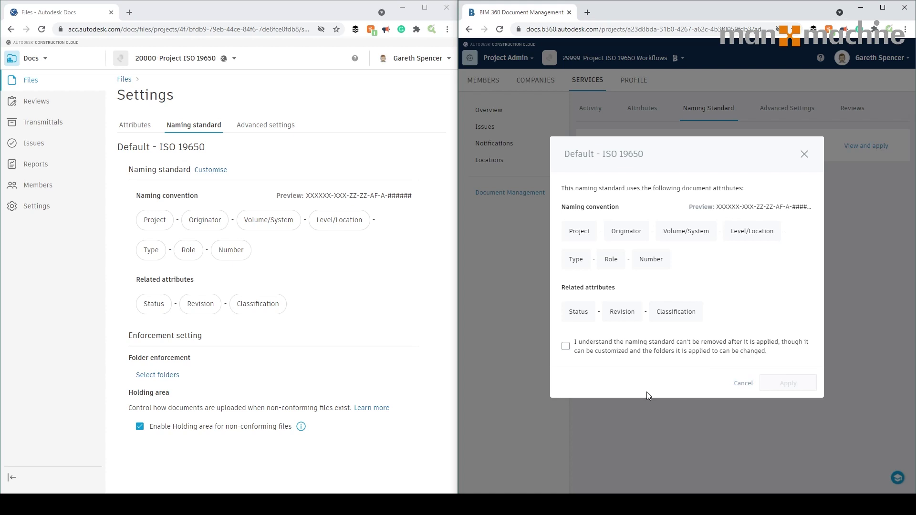
click(565, 345)
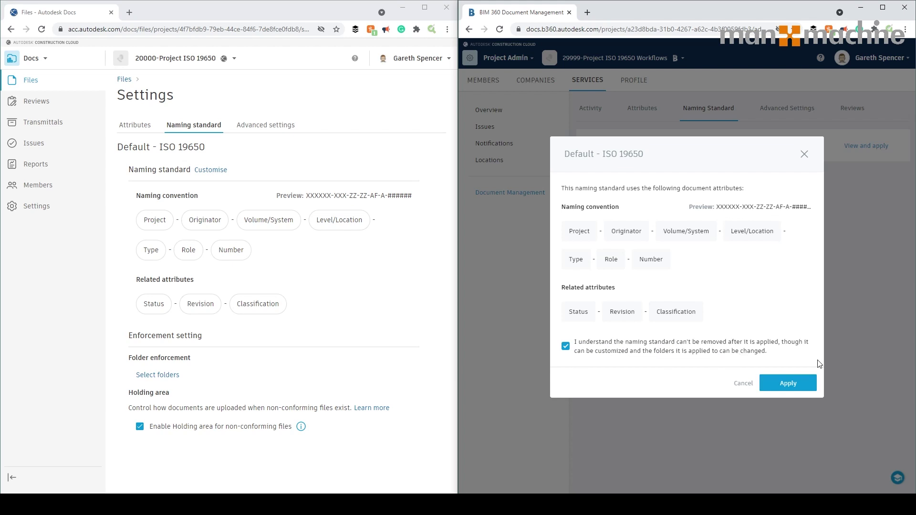
click(789, 383)
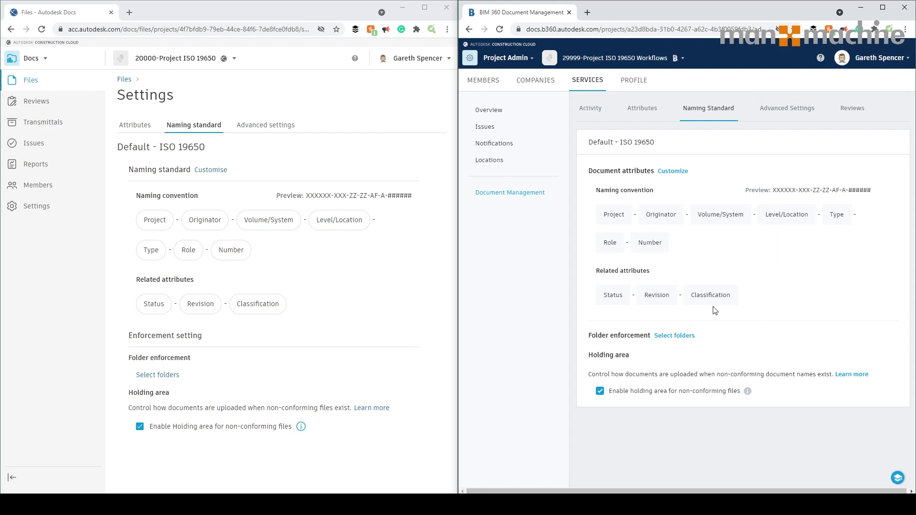
Step: Open the ISO 19650 naming standard for customisation in both projects and compare the layout of their attribute sections
click(673, 171)
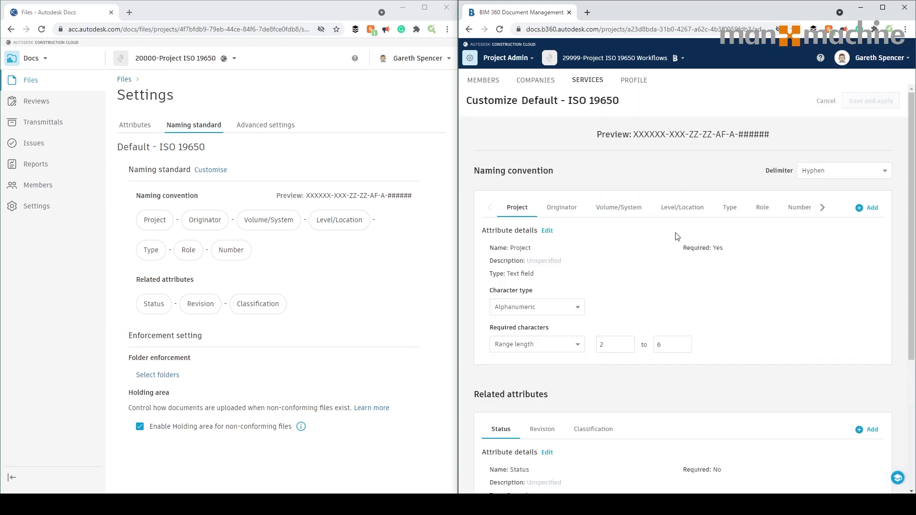
click(213, 175)
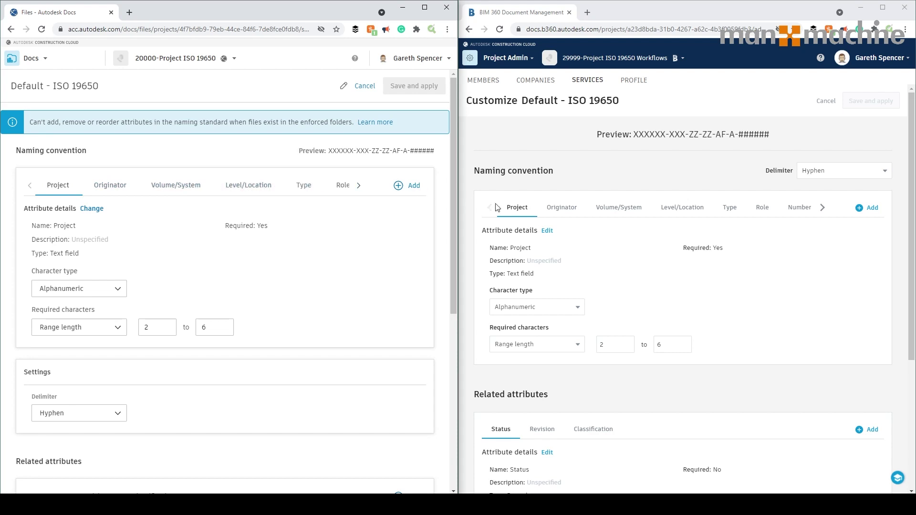
mouse_move(650, 213)
scroll(113, 237, down, 2)
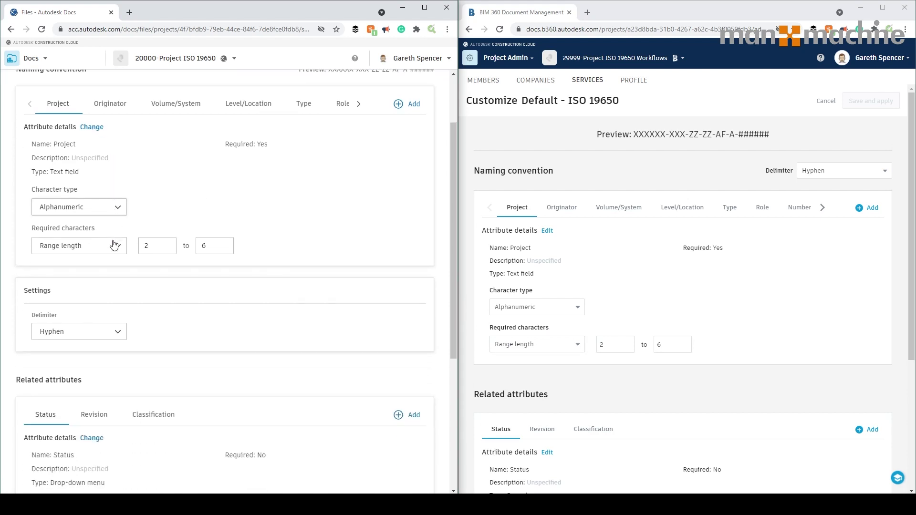
scroll(548, 274, down, 1)
scroll(549, 274, down, 4)
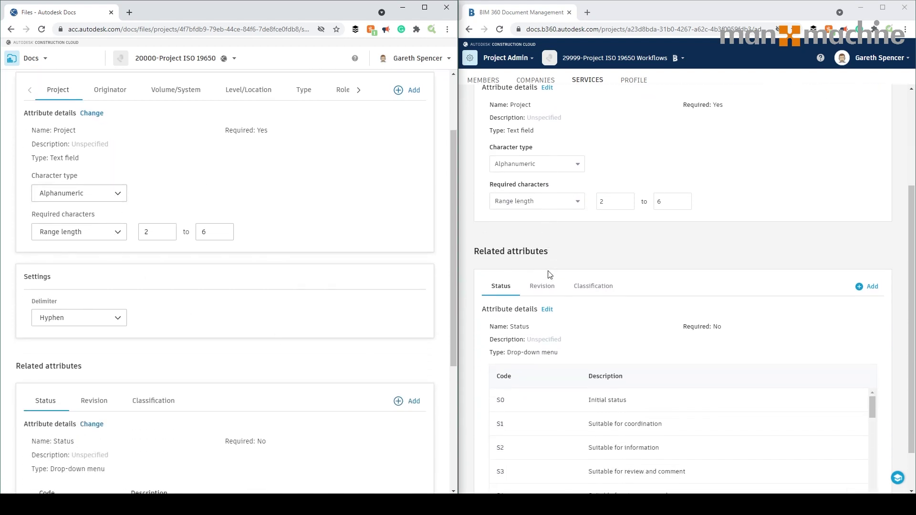
scroll(148, 262, down, 1)
scroll(147, 263, down, 3)
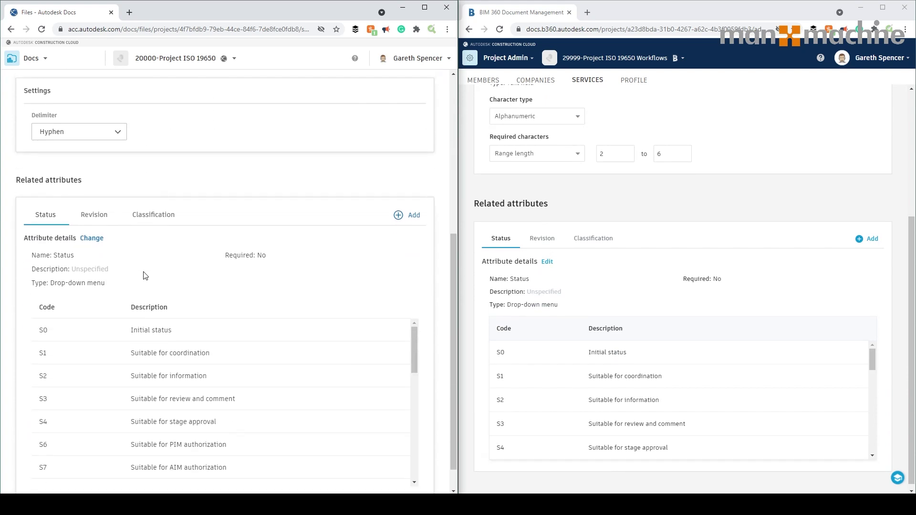
Step: Examine the Status codes and descriptions under the related attributes in both projects
mouse_move(116, 211)
scroll(116, 210, down, 1)
scroll(111, 309, down, 3)
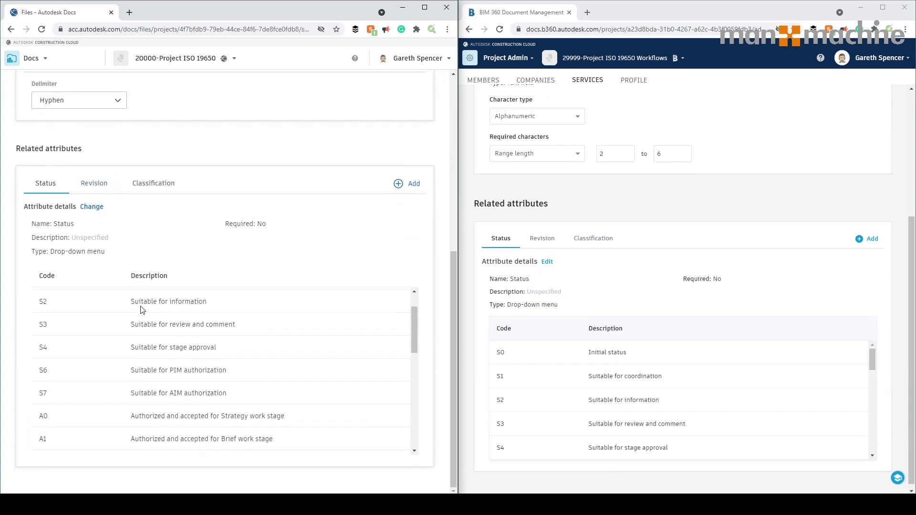
scroll(628, 309, down, 1)
scroll(636, 383, down, 4)
scroll(636, 383, down, 5)
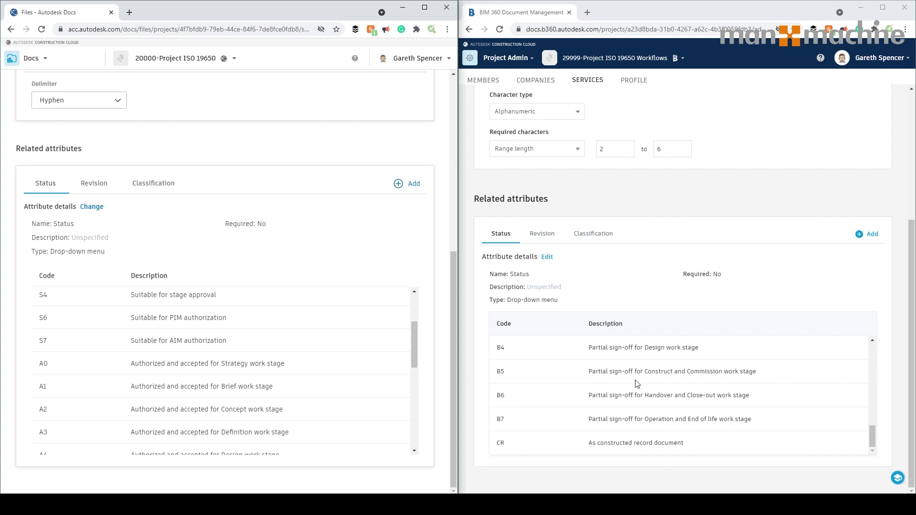
Step: Look through the Revision and Classification attributes in BIM 360, and return to Status and the naming convention
click(542, 233)
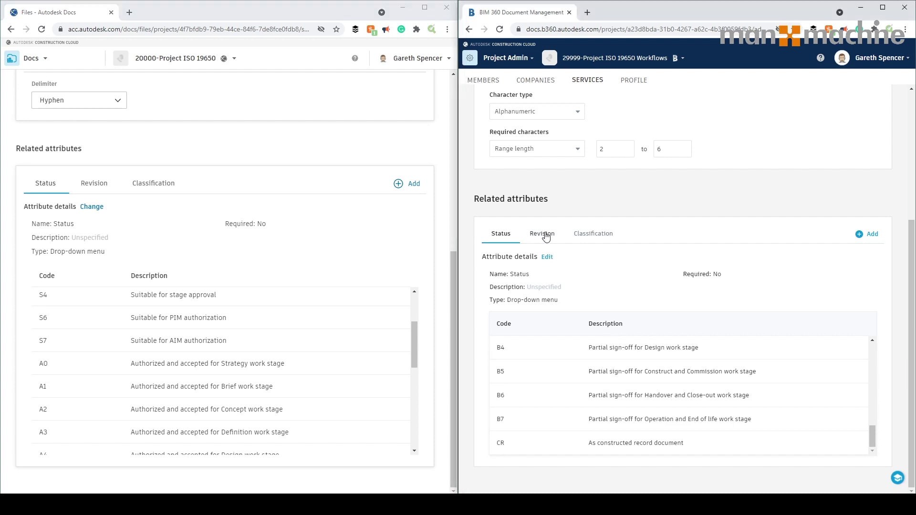
click(596, 310)
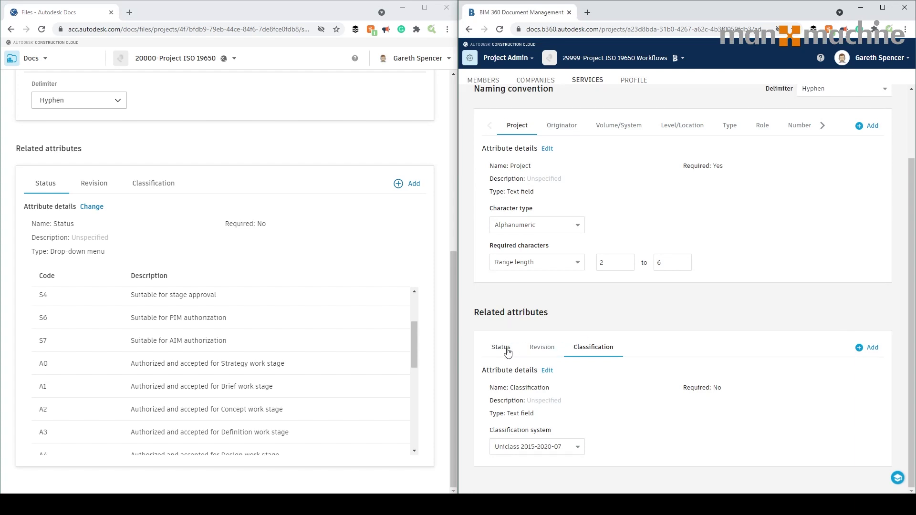
click(501, 348)
scroll(292, 217, up, 7)
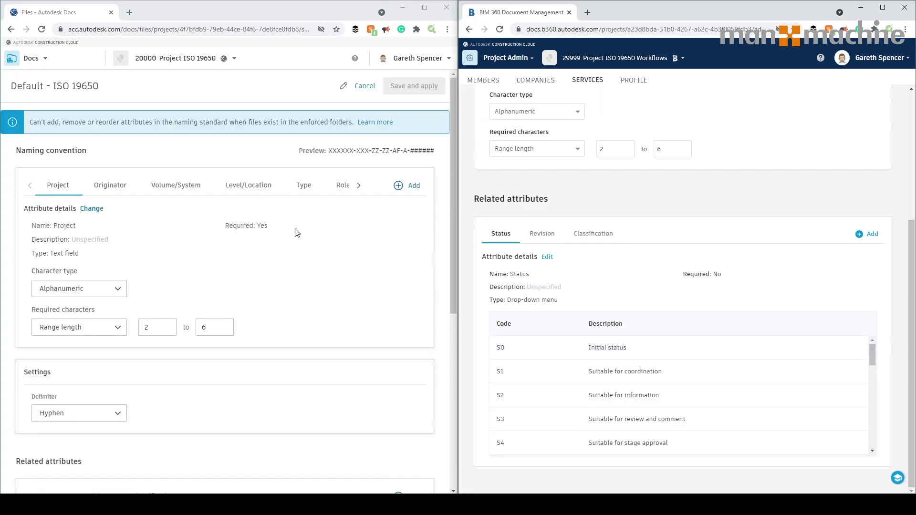
scroll(684, 199, up, 5)
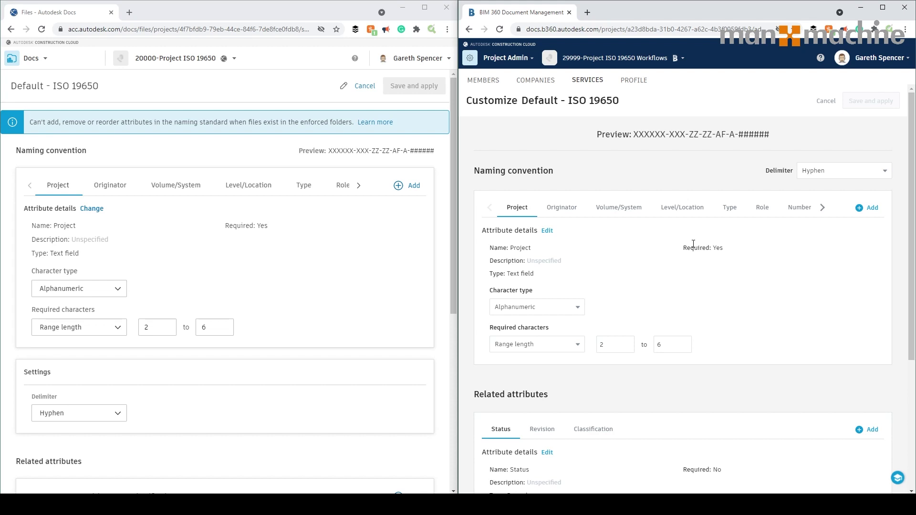
Step: Maximise the Autodesk Docs window and save "project identifier" as the Project attribute's description
click(424, 7)
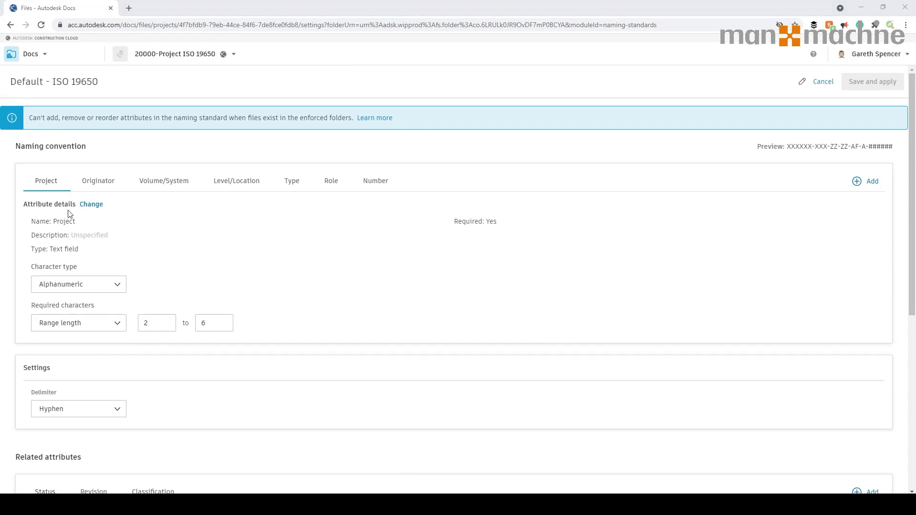
click(89, 206)
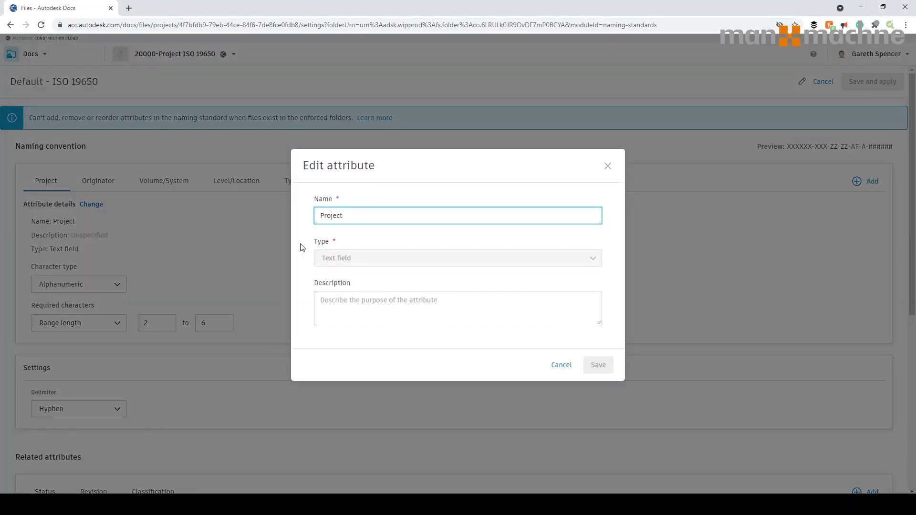
click(371, 304)
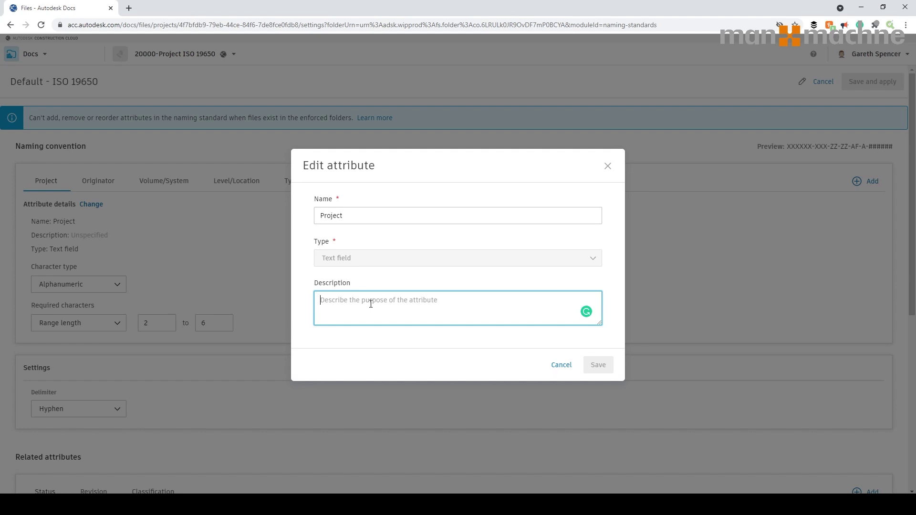
text(project iden)
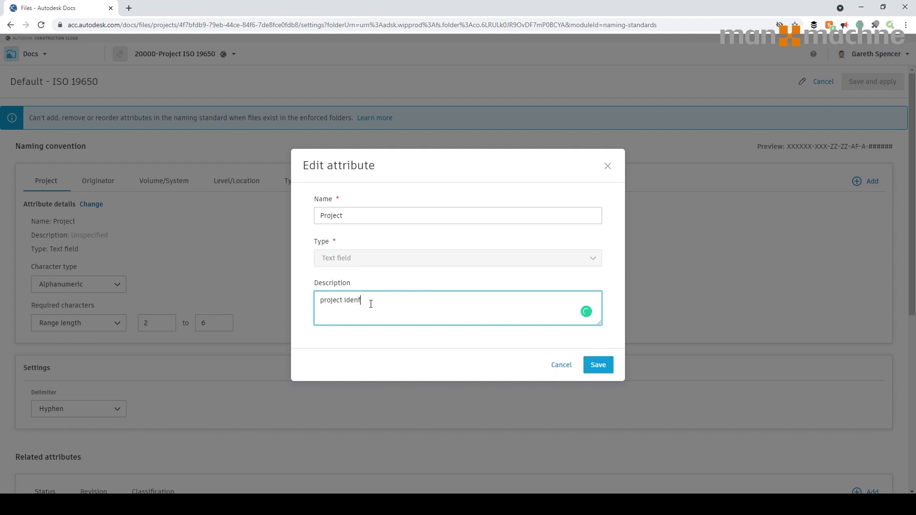
text(tifier)
click(594, 368)
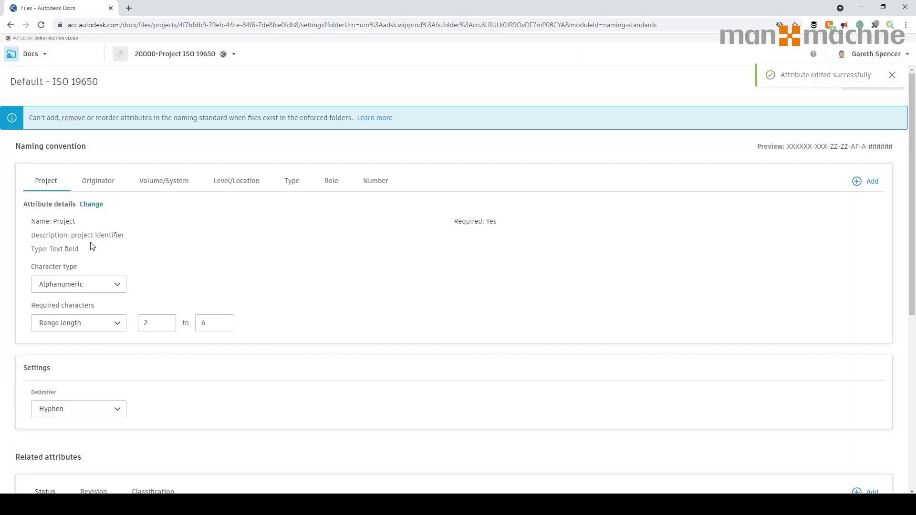
Step: Examine the character type and required characters options available for the Project attribute
click(67, 286)
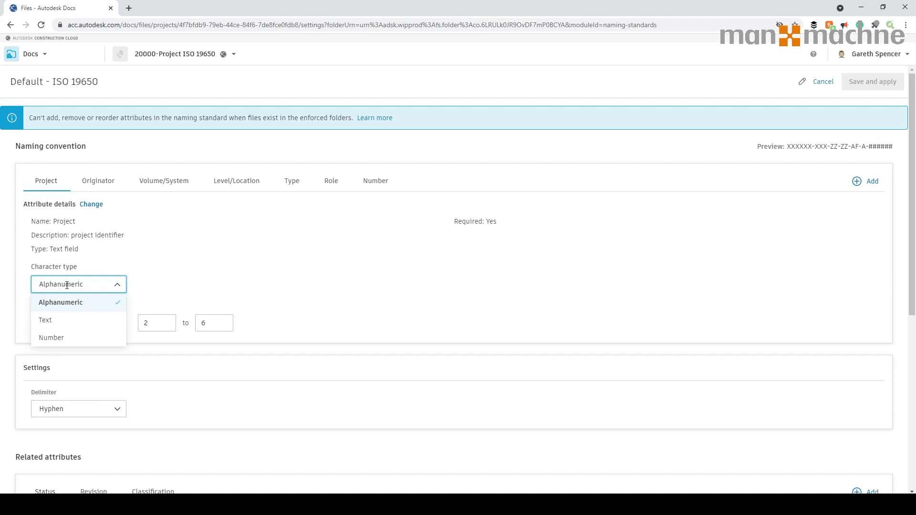
click(162, 275)
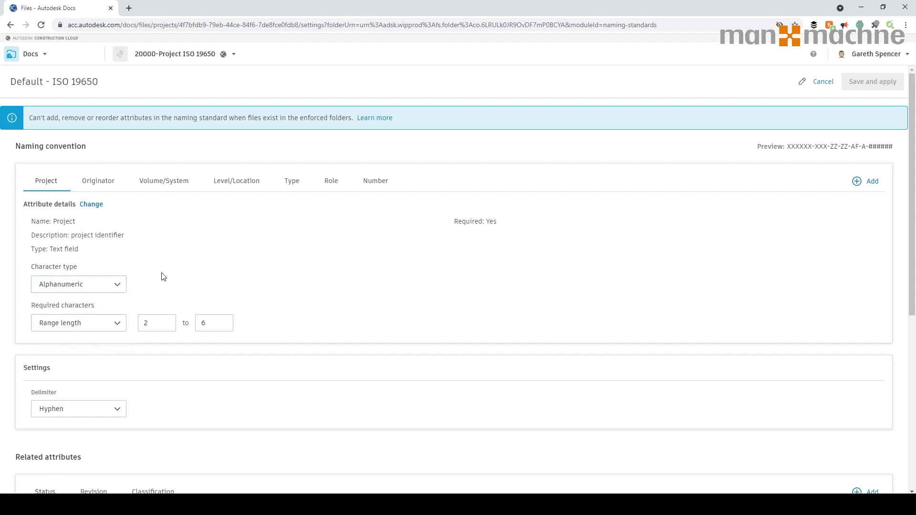
click(89, 326)
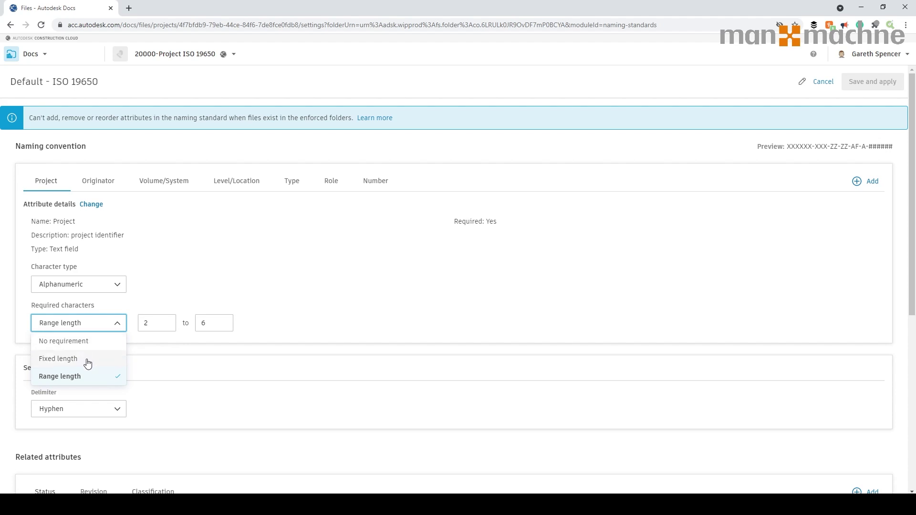
click(194, 293)
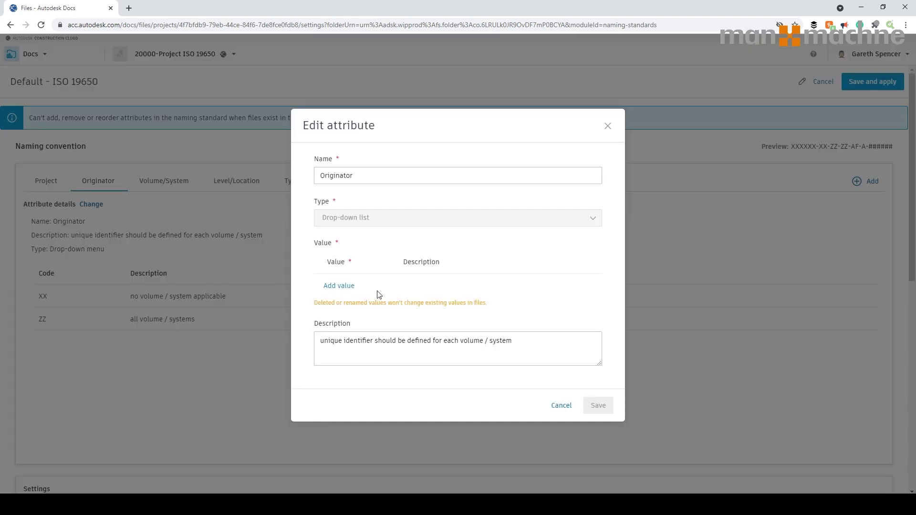
Step: Add the value "MaM" with the description "Man and Machine" to the Originator attribute
click(347, 286)
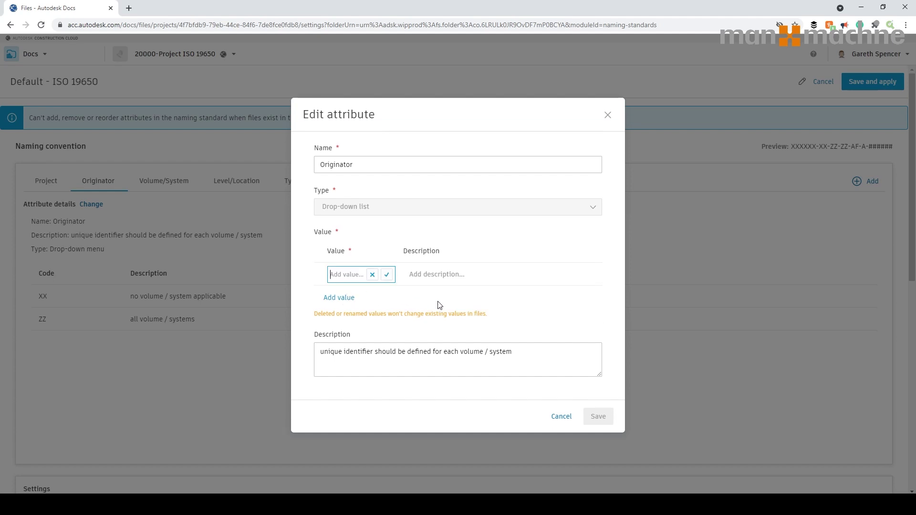
text(MaM)
key(Tab)
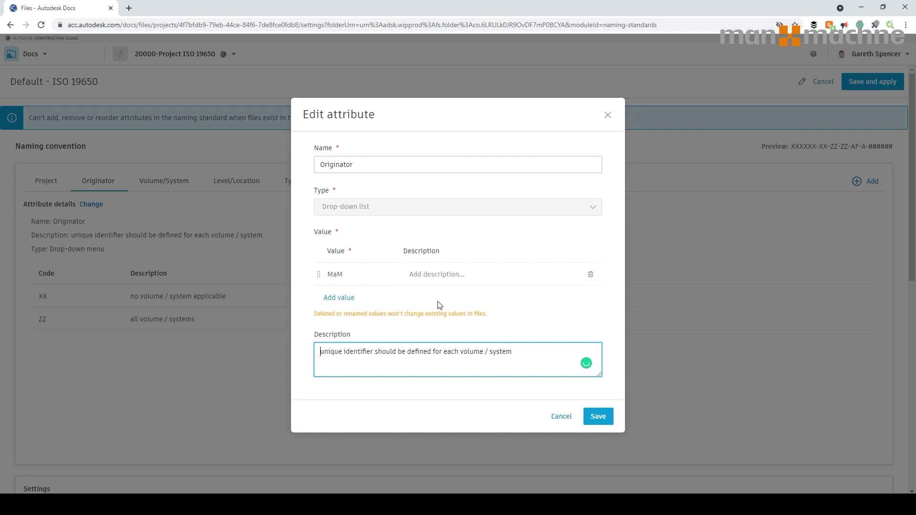
click(434, 274)
text(Ma)
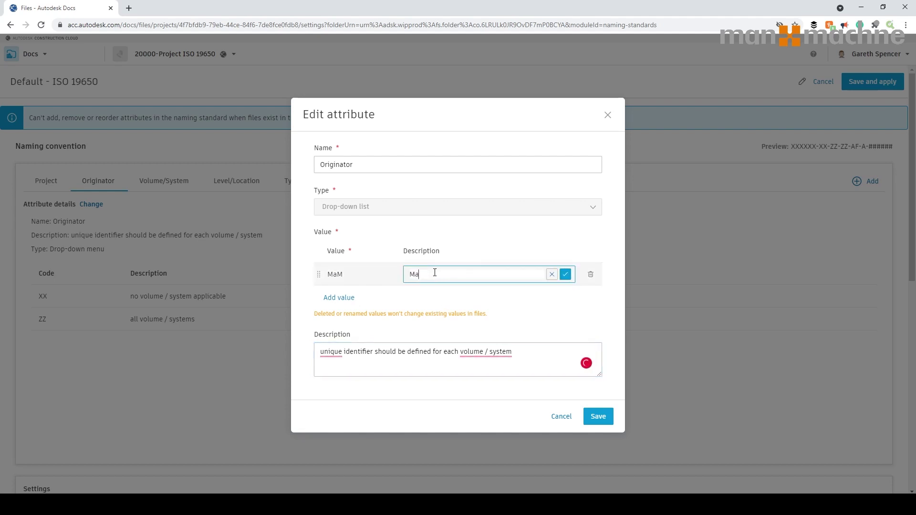
text(n and Machine)
key(Return)
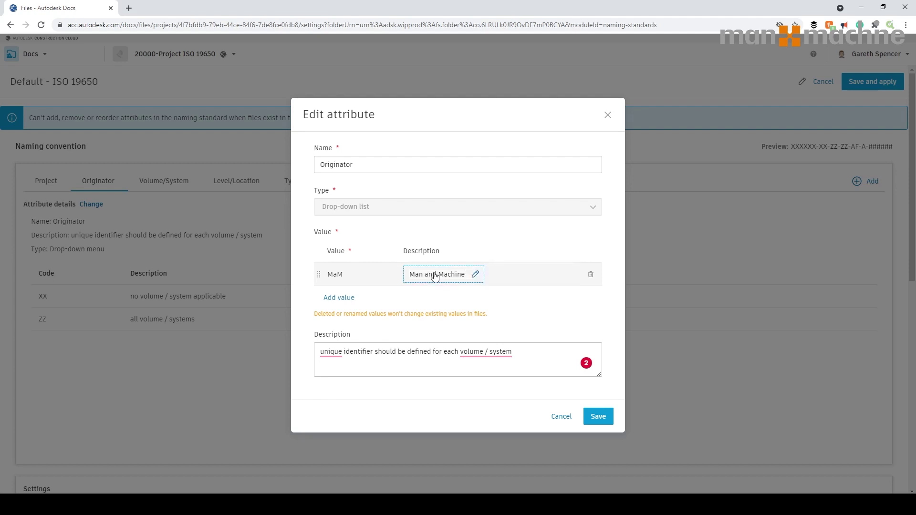
Step: Add originators ALT, COL, DYA, RNH, WHAT and STC with company names, and save a description defining a unique identifier for each organisation producing information
click(351, 297)
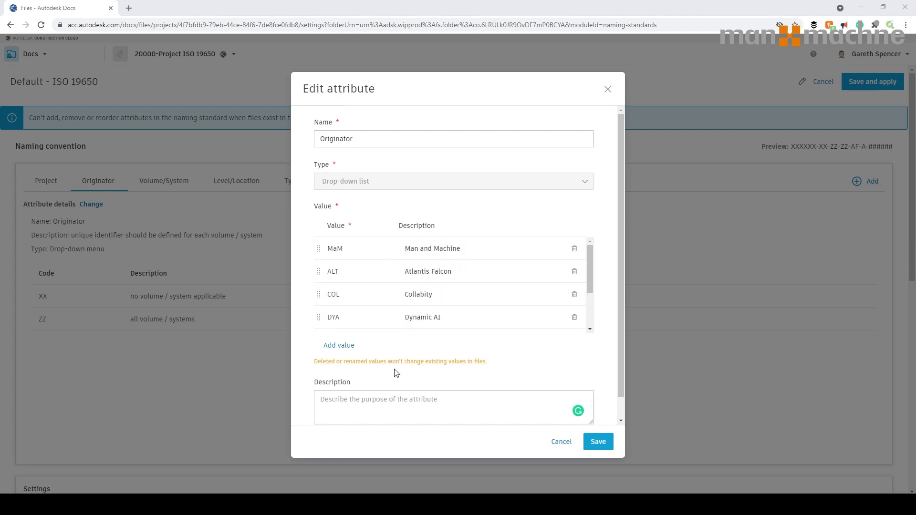
click(382, 405)
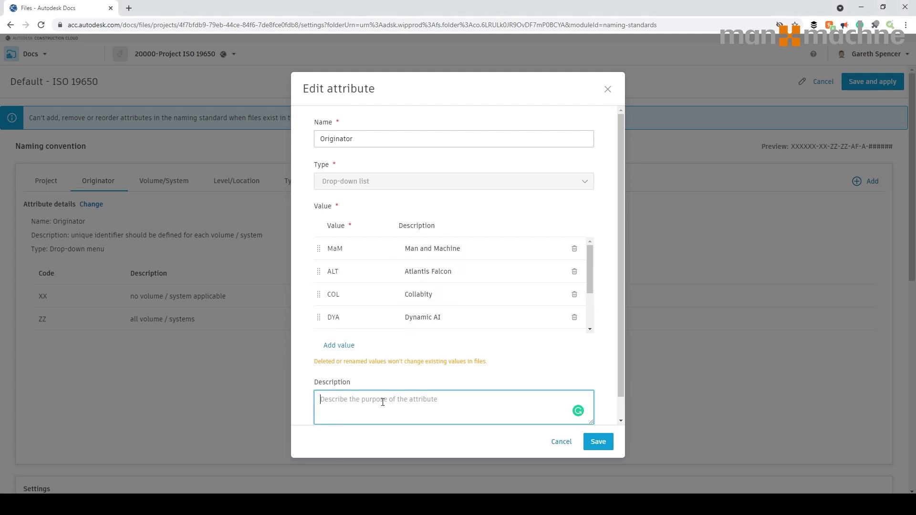
text(A unique)
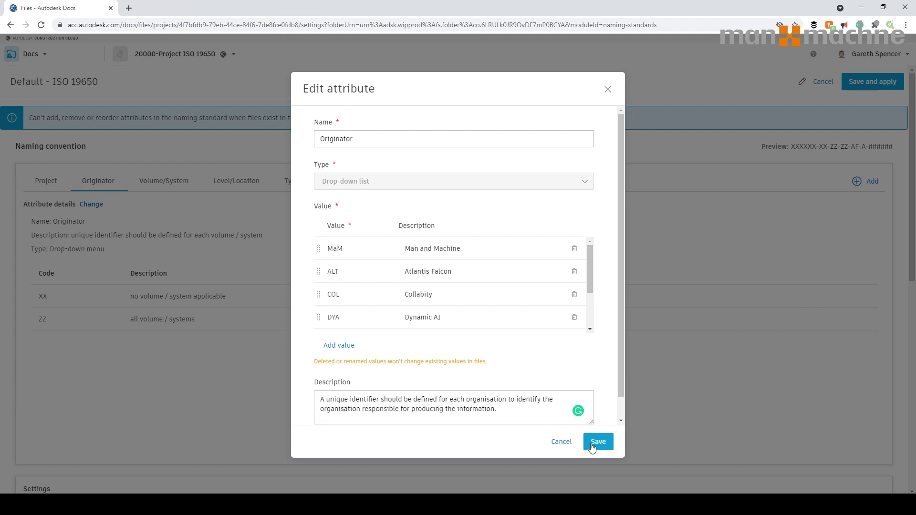
click(591, 446)
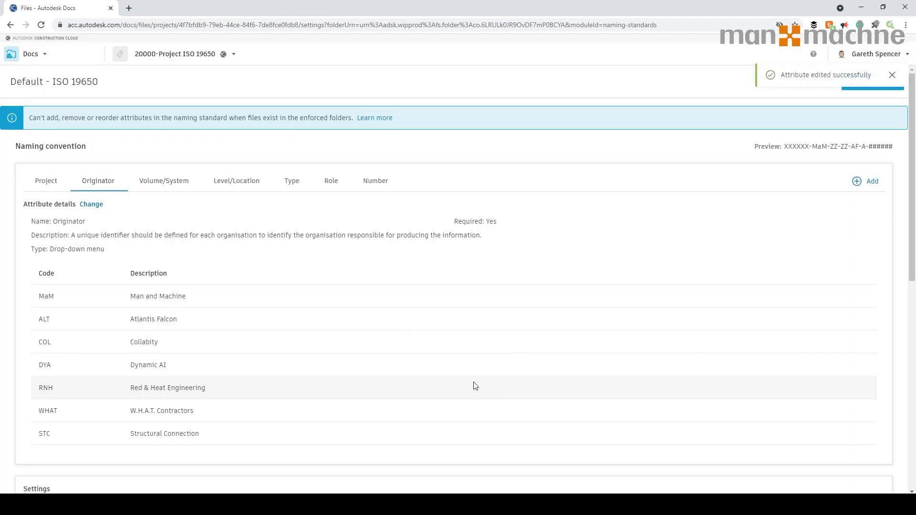
Step: Set the Volume/System description to "A unique identifier defined for each level/location.", with ZZ as "no volumes/system" and XX as "all volume/system applicable"
click(167, 182)
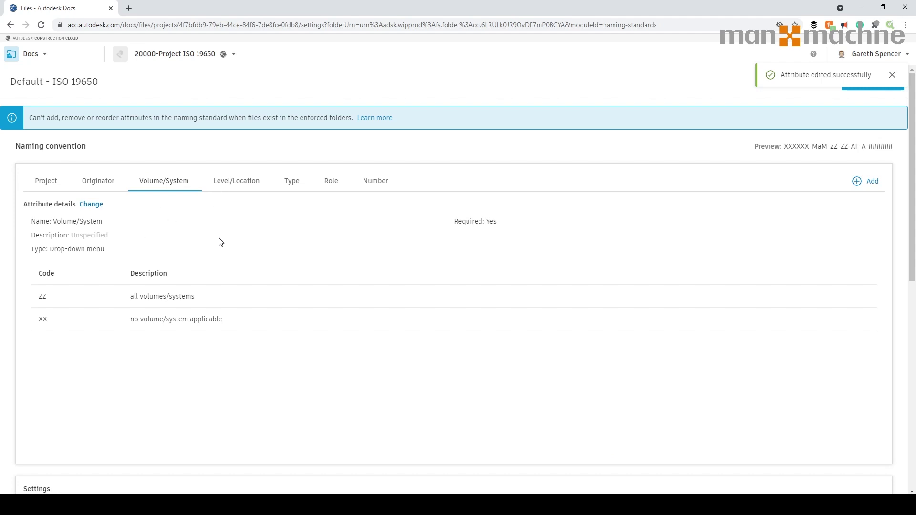
click(95, 205)
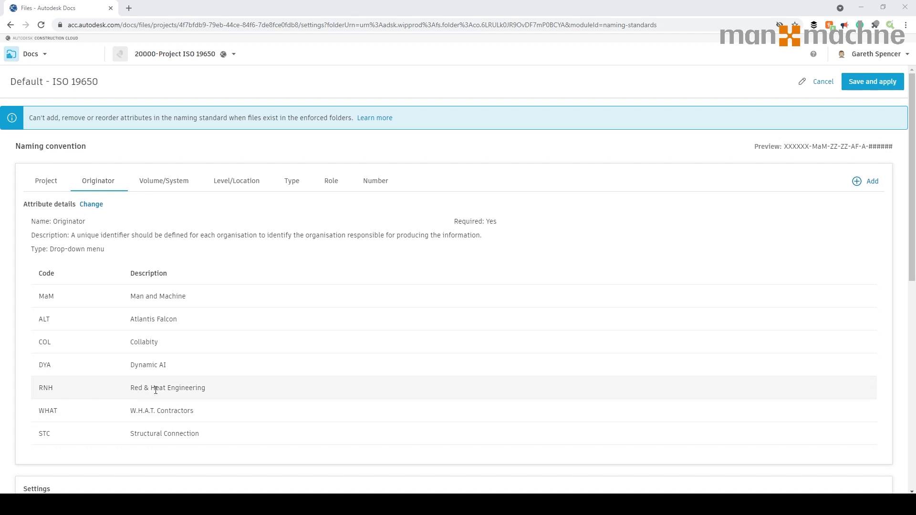
click(164, 180)
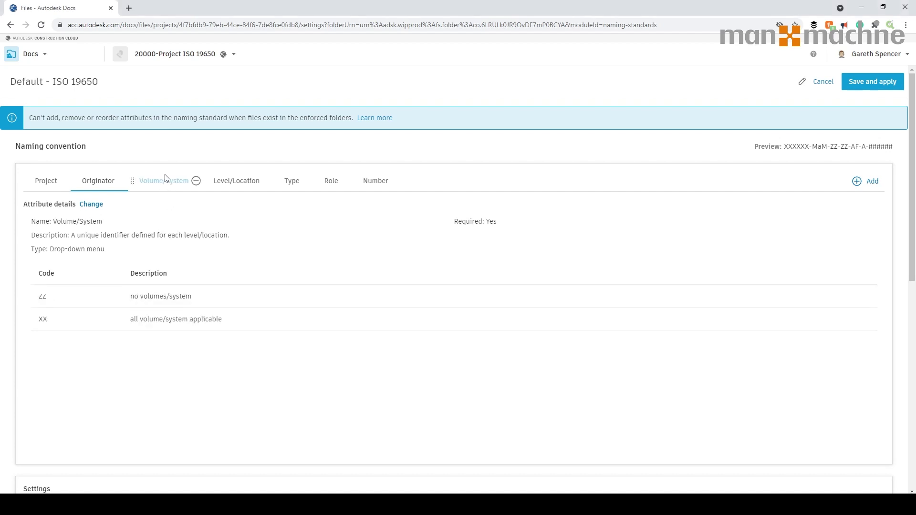
Step: Review the codes and settings of the Level/Location, Type, Role and Number attributes in the naming convention
click(243, 184)
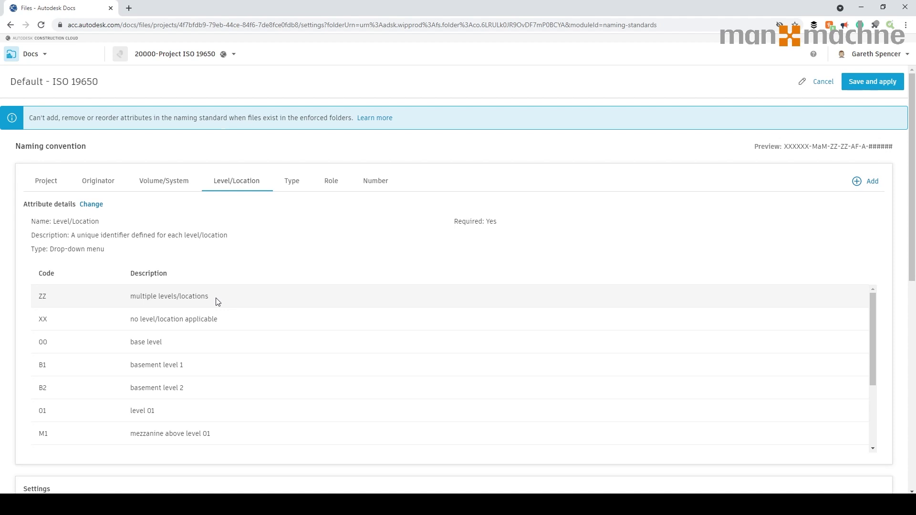
scroll(192, 317, down, 3)
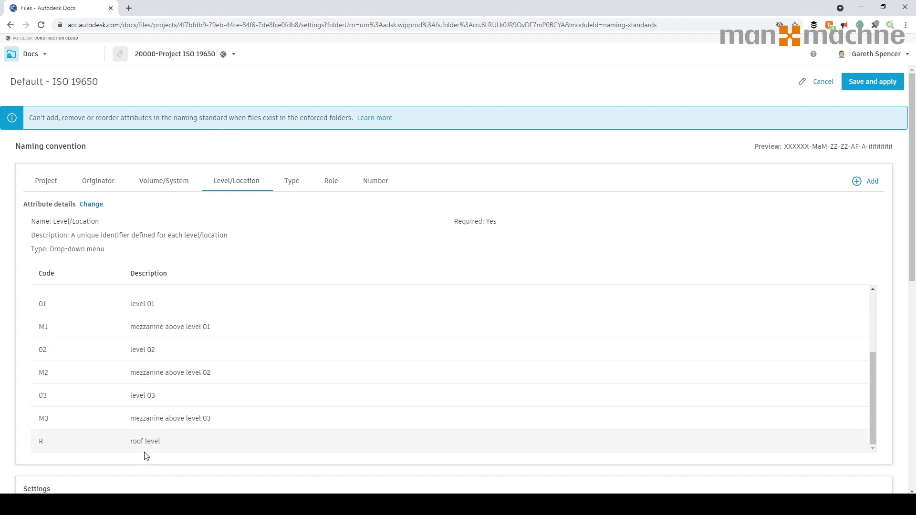
scroll(200, 377, up, 3)
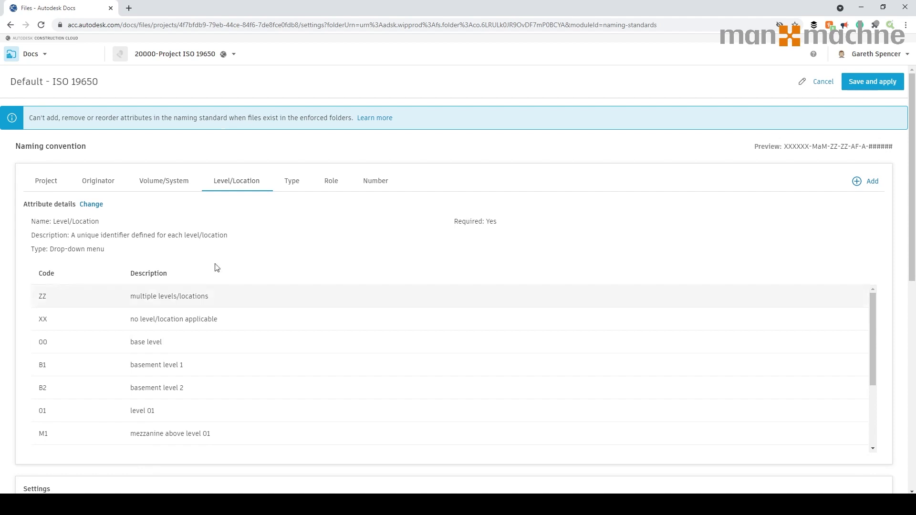
click(291, 181)
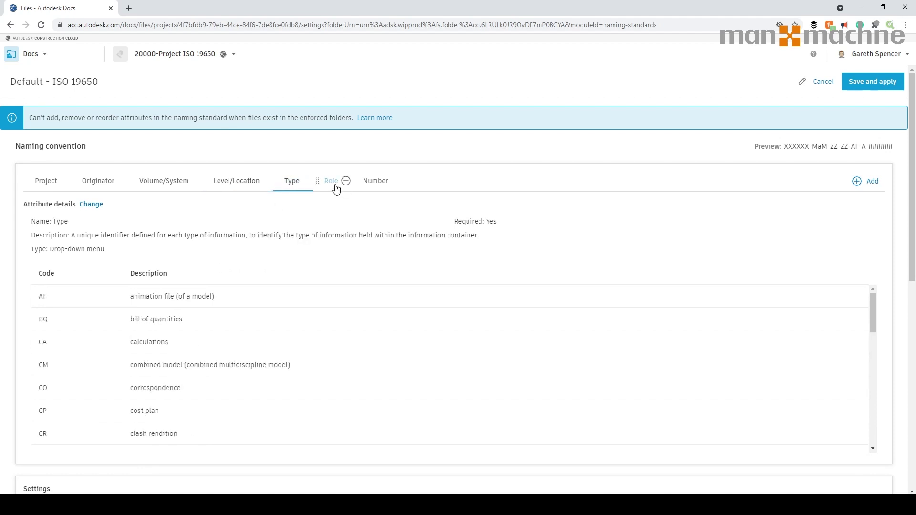
click(331, 184)
click(373, 186)
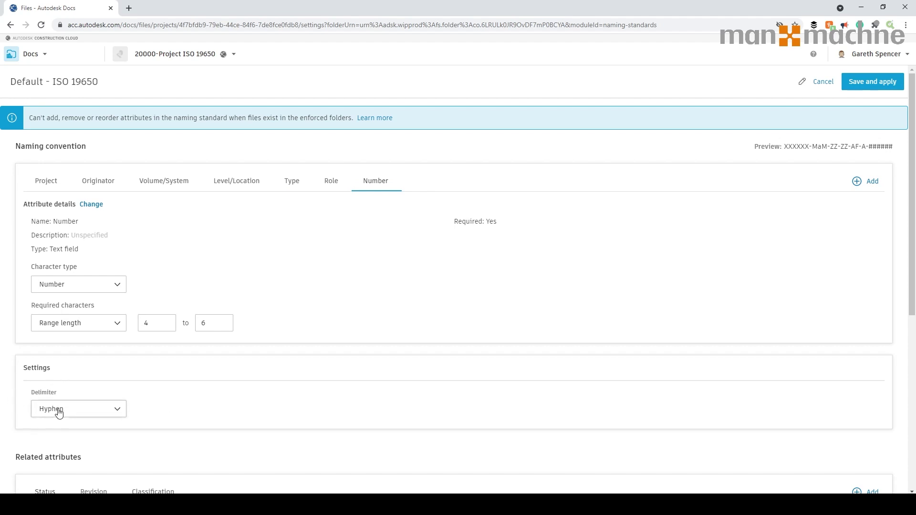
Step: Try the Underscore and Point delimiters against the file name preview, and set the delimiter back to Hyphen
drag(784, 146, 896, 150)
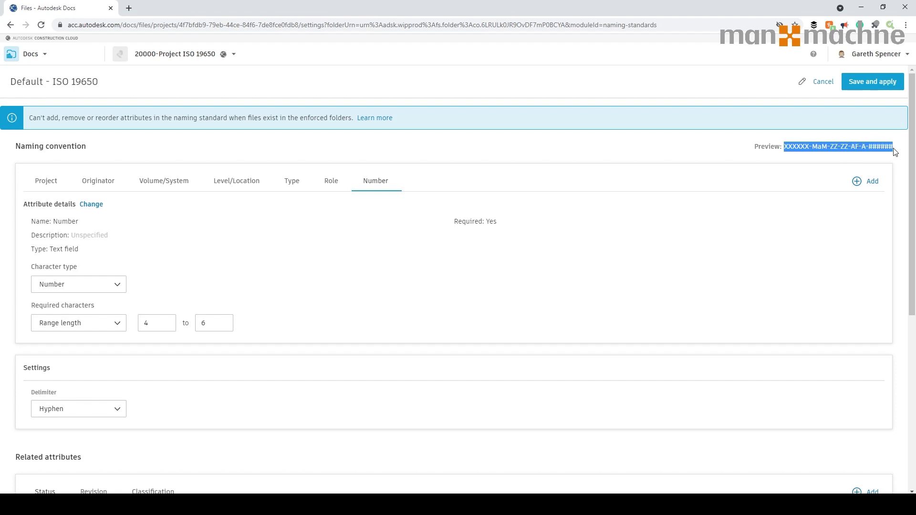
click(798, 237)
click(83, 412)
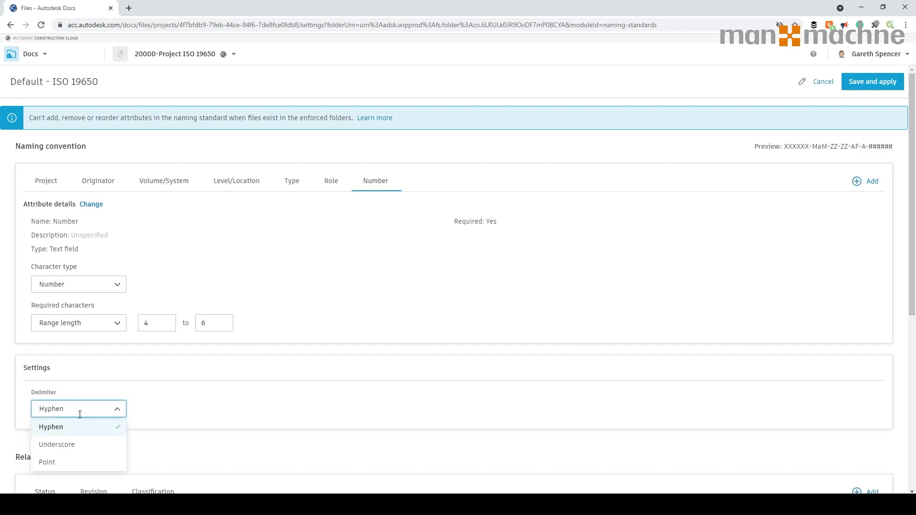
click(62, 445)
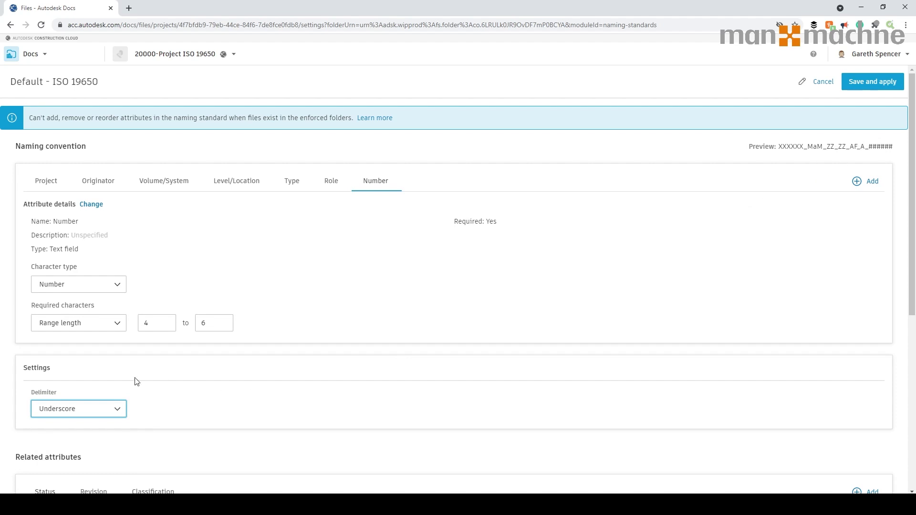
click(97, 407)
click(62, 464)
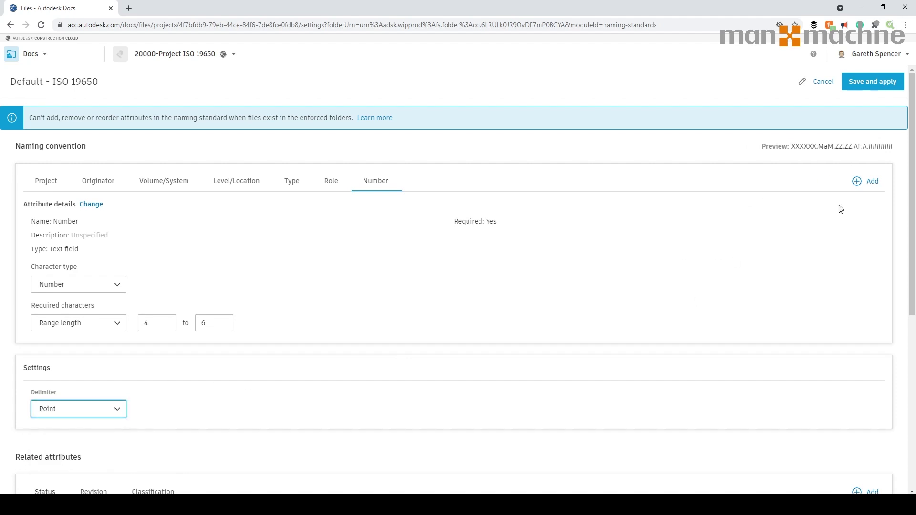
click(83, 403)
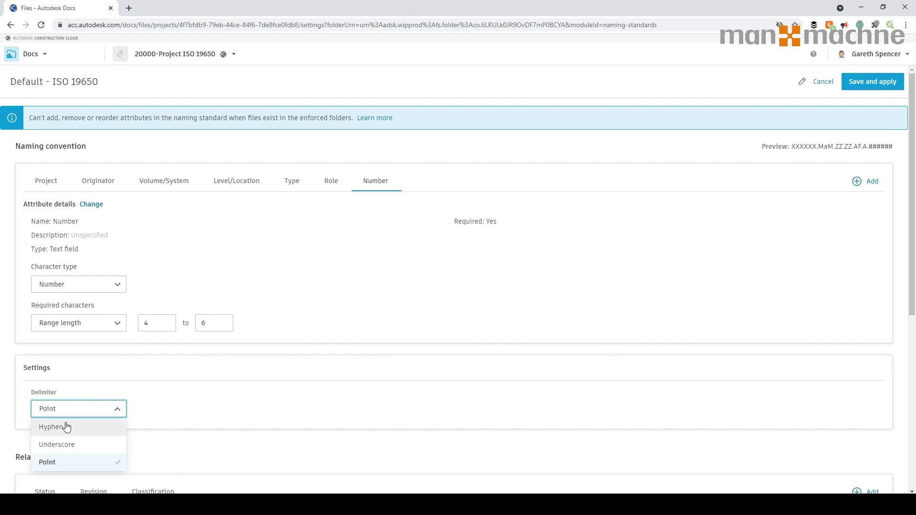
click(67, 427)
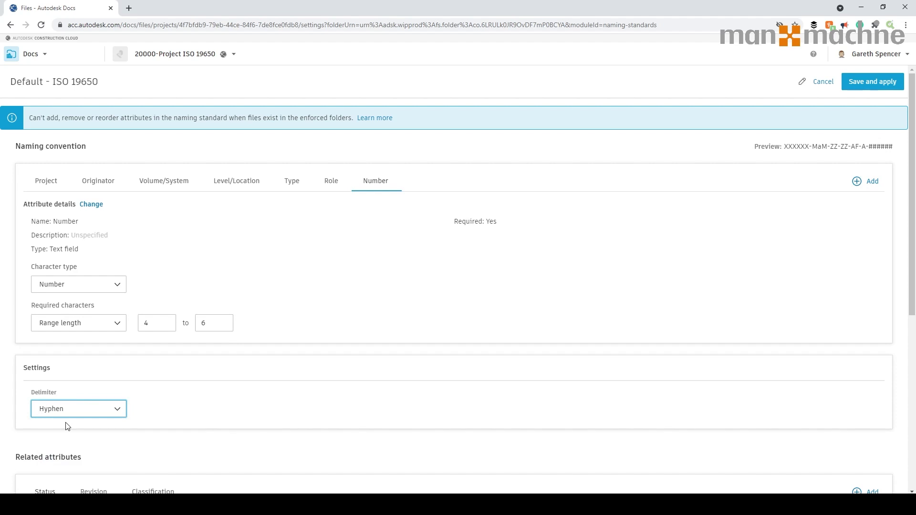
Step: Examine the Status codes and the Revision attribute's character type and length requirement under the related attributes
scroll(137, 297, down, 1)
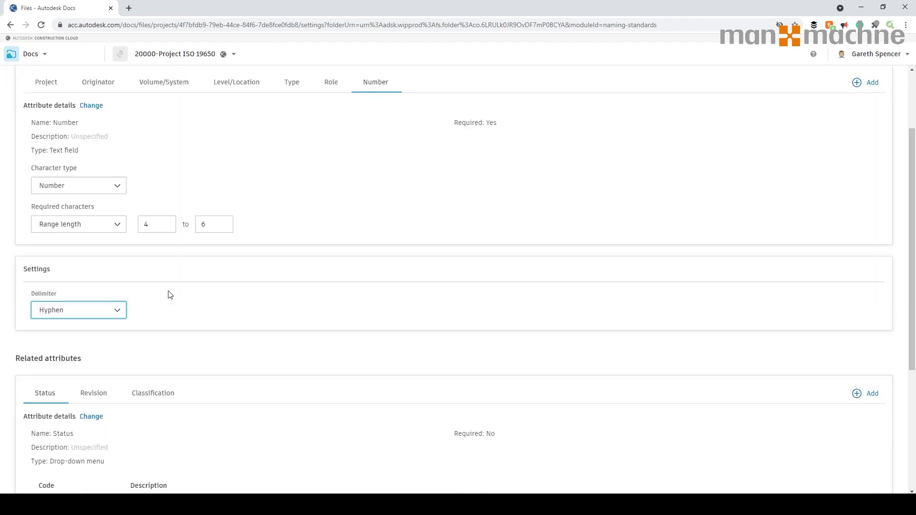
scroll(170, 295, down, 5)
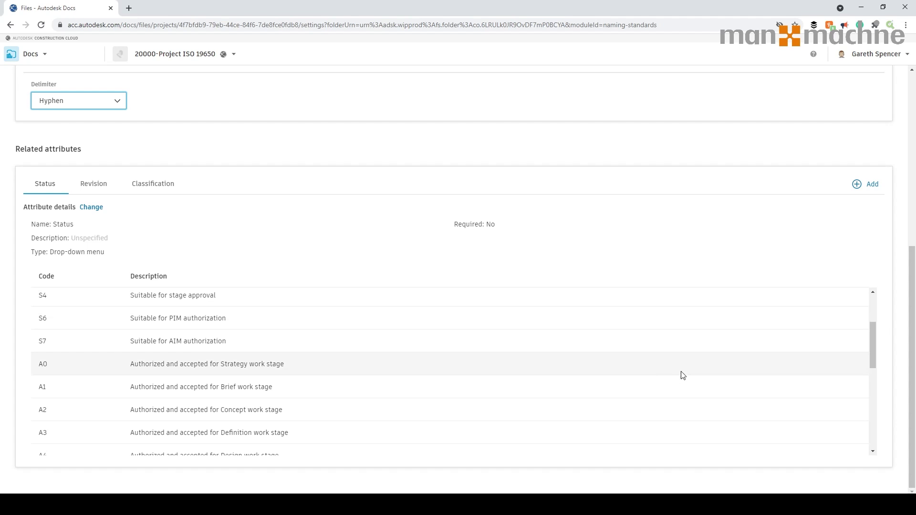
scroll(682, 372, up, 2)
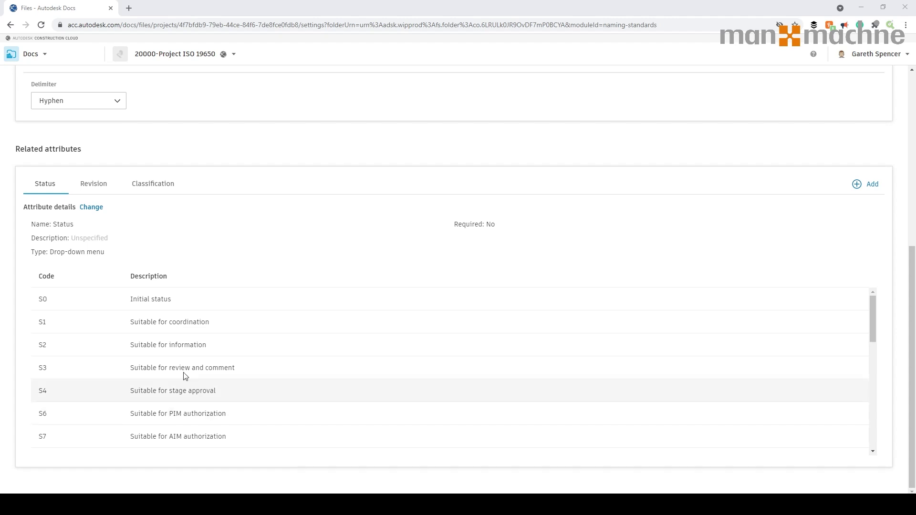
click(93, 184)
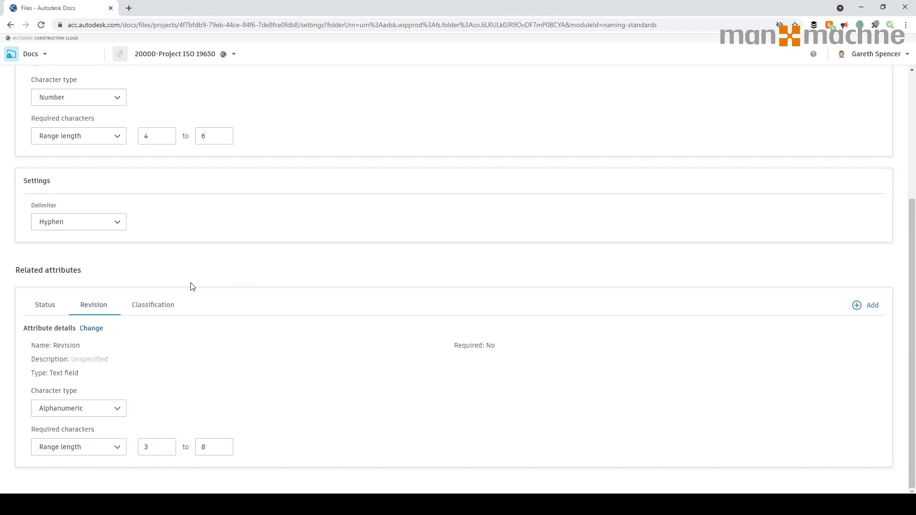
click(117, 411)
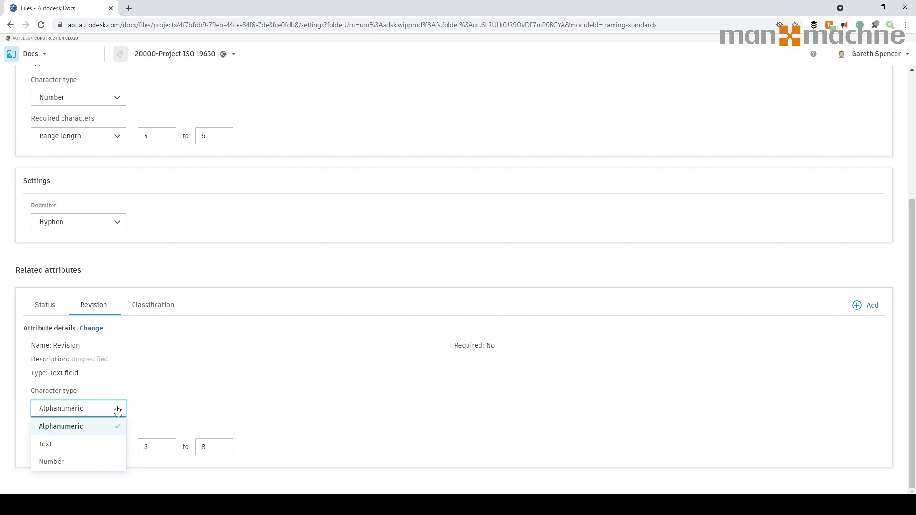
click(186, 407)
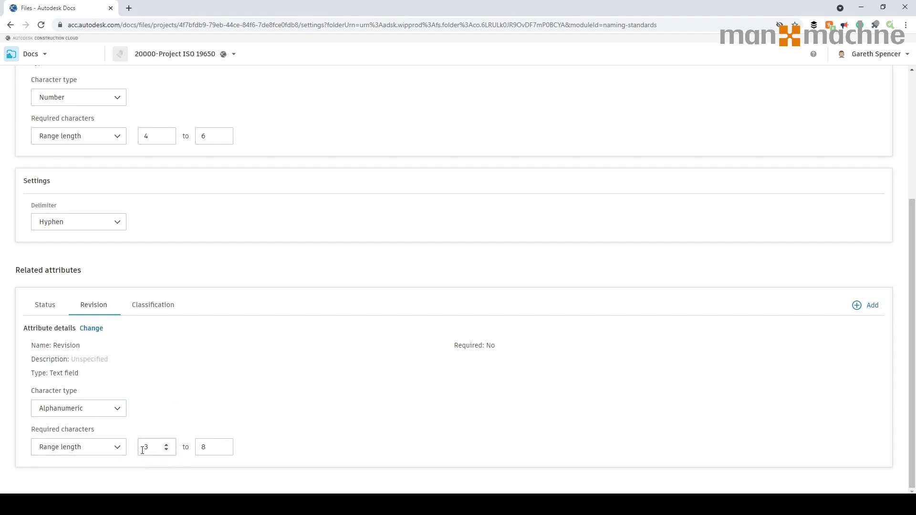
Step: Check the Classification attribute's classification system, and switch to the NBS website to browse the Uniclass 2015 tables
click(153, 305)
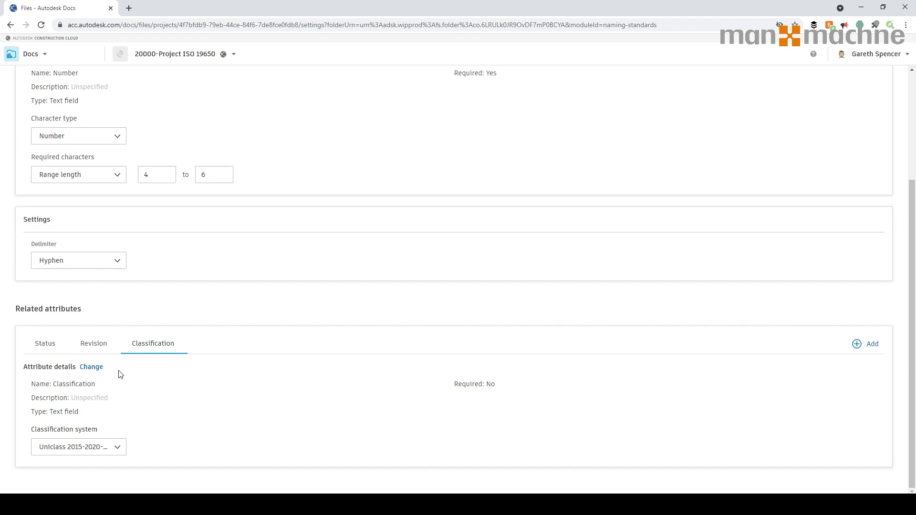
click(116, 448)
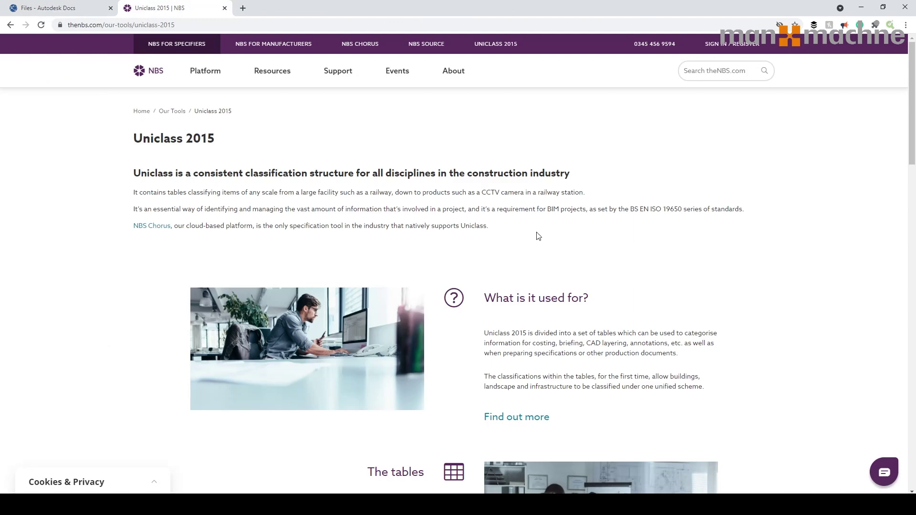
scroll(539, 236, down, 10)
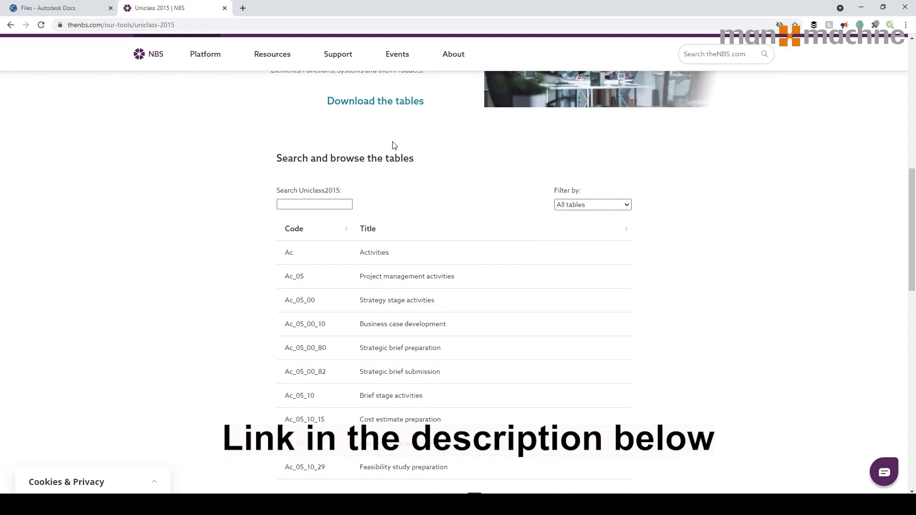
Step: Switch back to Autodesk Docs, and save and apply the Default - ISO 19650 naming standard
click(347, 203)
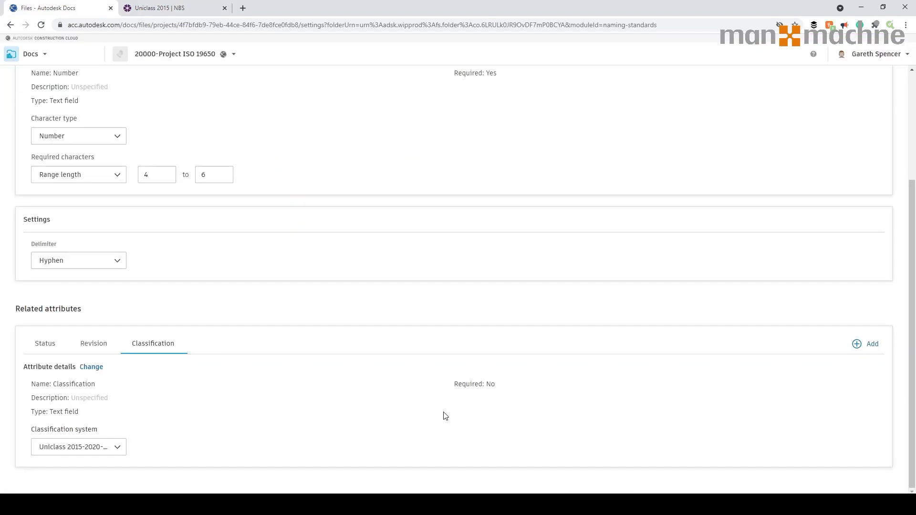
scroll(444, 415, up, 3)
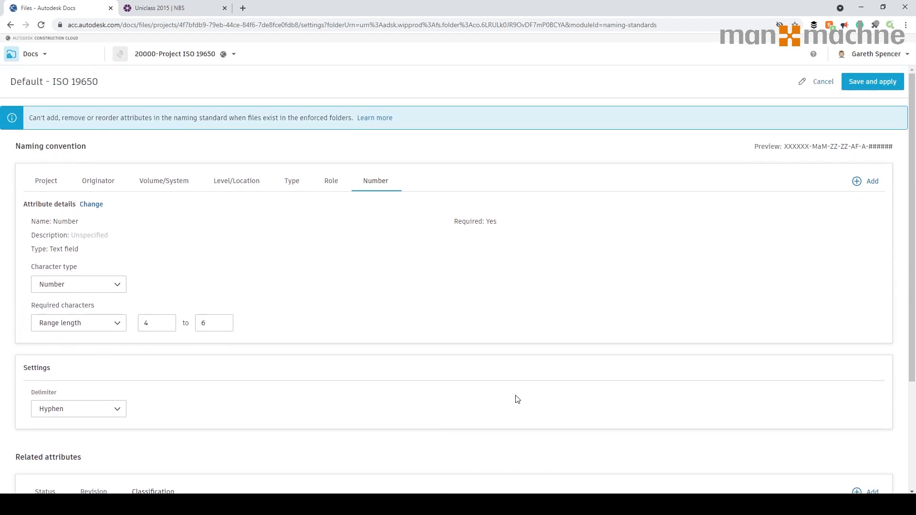
click(874, 81)
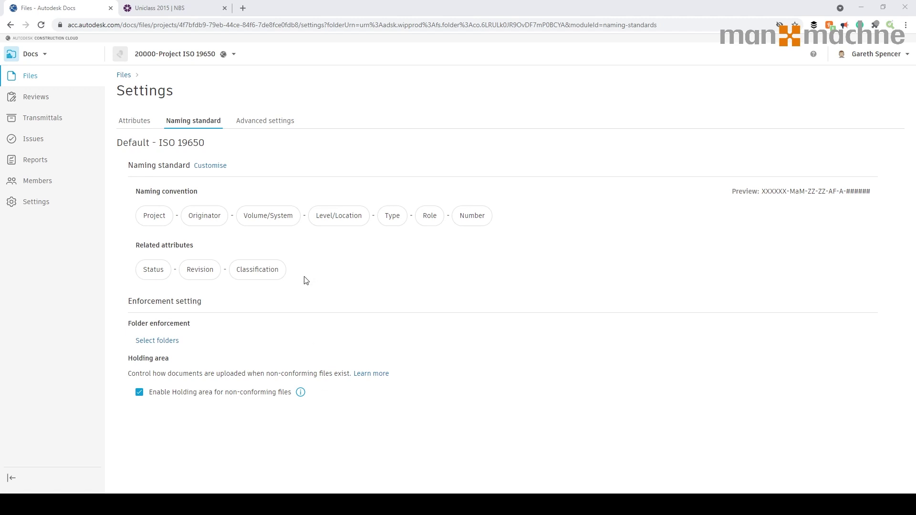
Step: Enforce the naming standard on the 040.PROJECT SHARED folder under Project Files
click(162, 345)
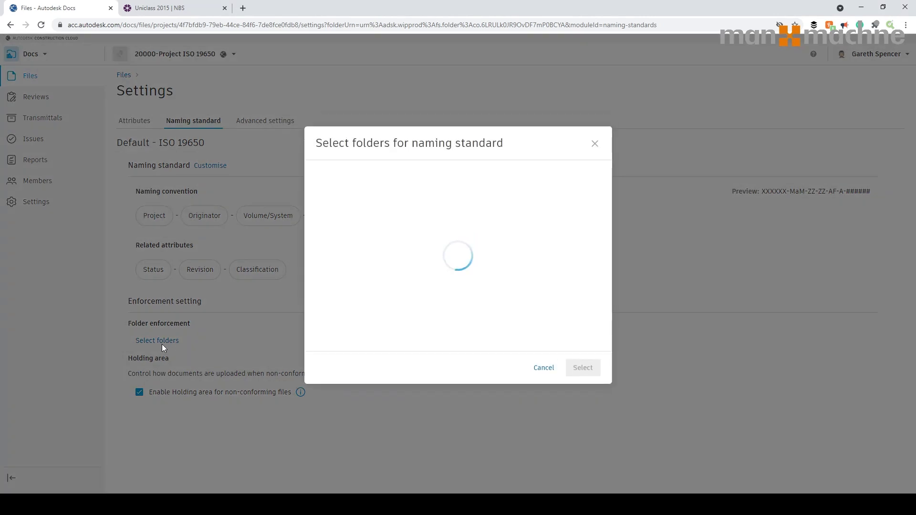
click(316, 225)
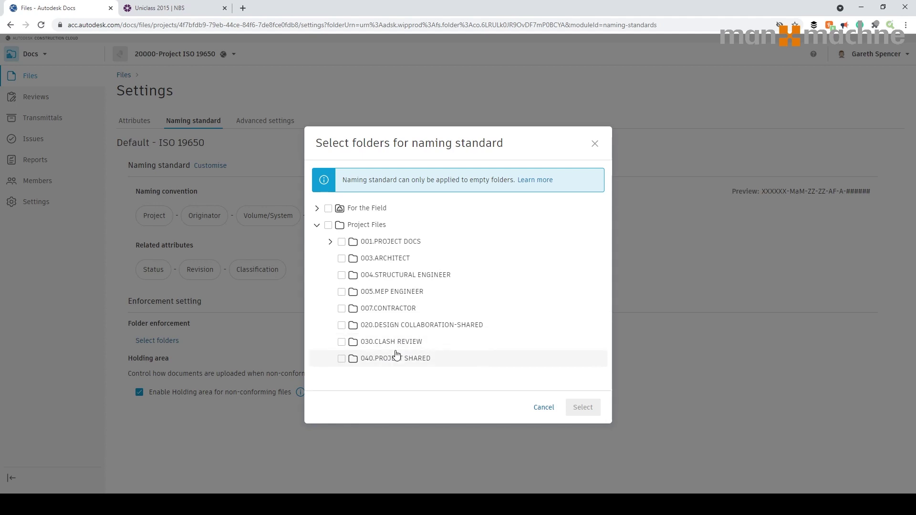
click(341, 359)
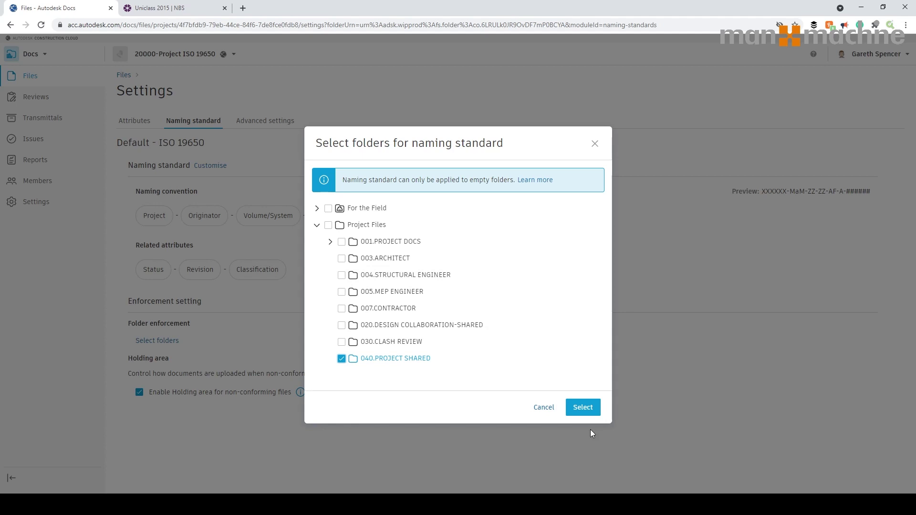
click(584, 408)
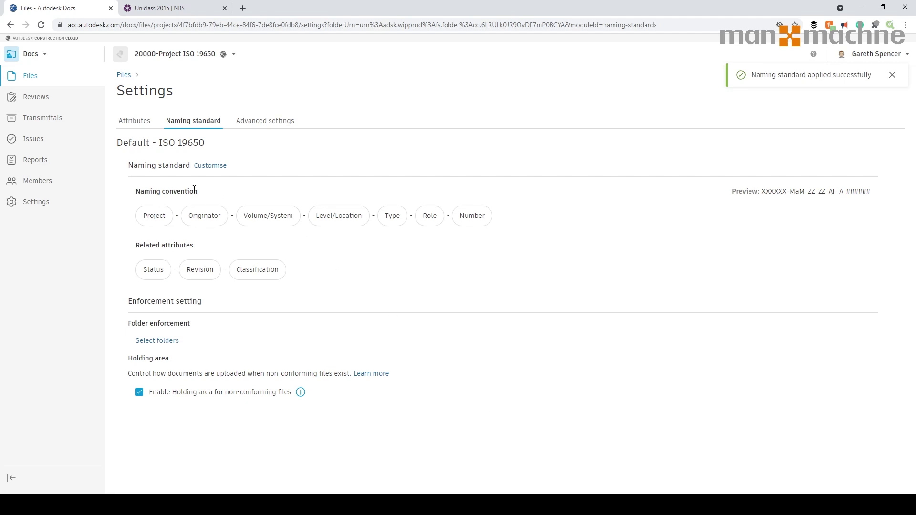
Step: Check the folder list in Project Files, and add the 001.PROJECT DOCS folder to the naming standard's folder enforcement
click(127, 76)
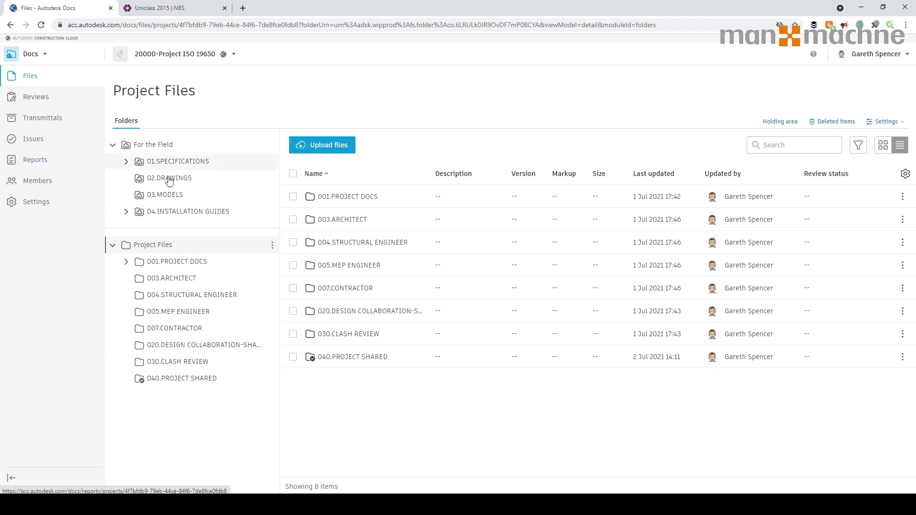
click(900, 123)
click(834, 170)
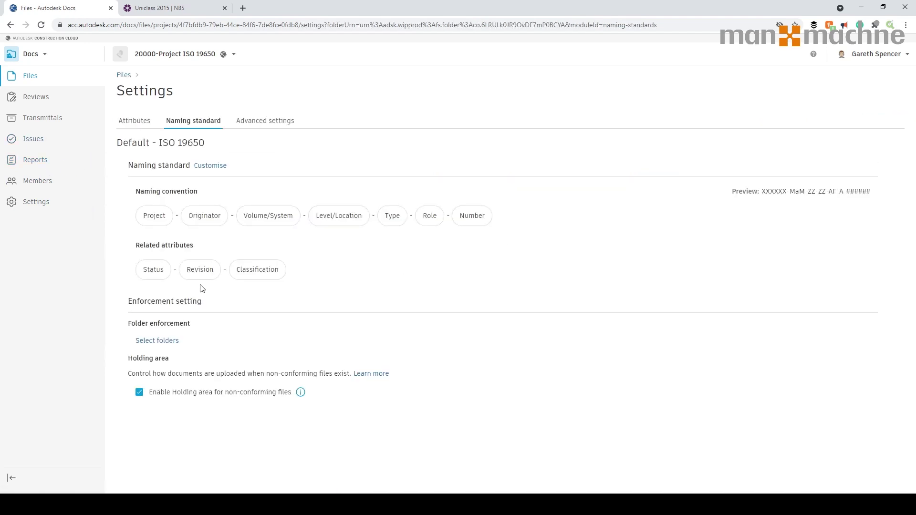
click(154, 342)
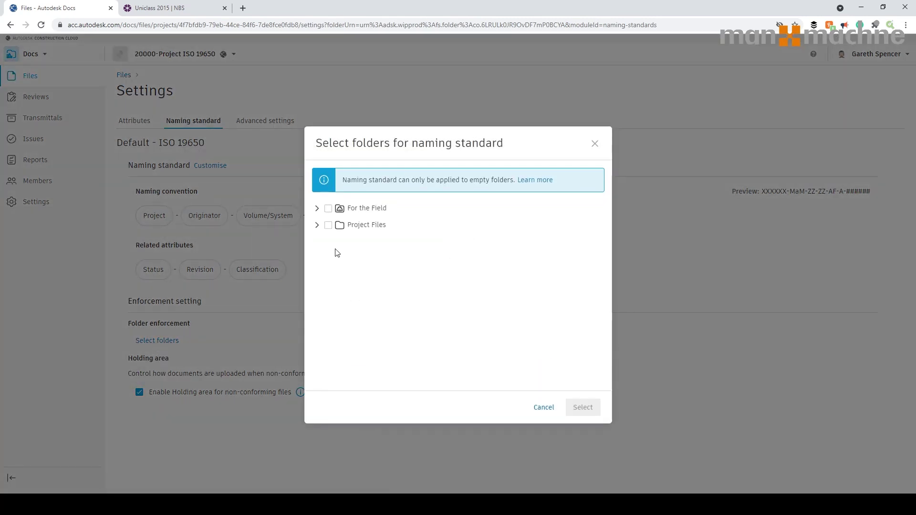
click(317, 226)
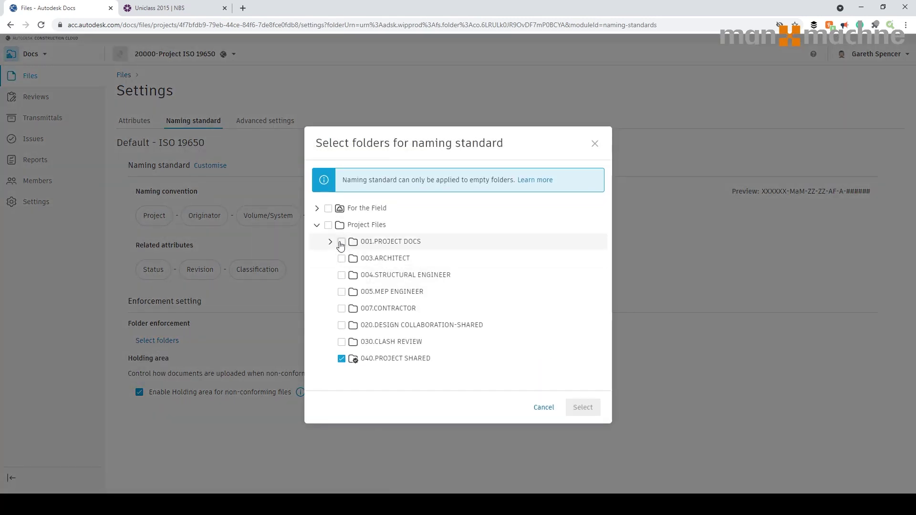
click(341, 241)
click(588, 409)
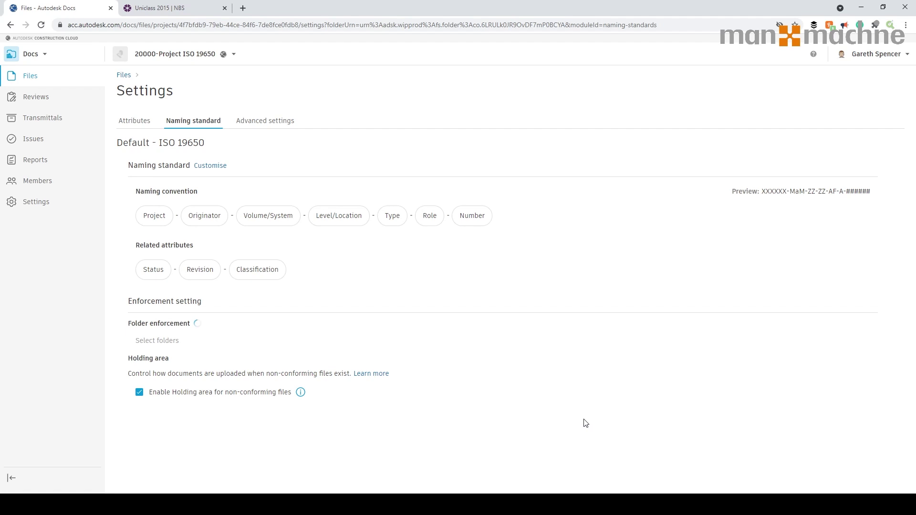
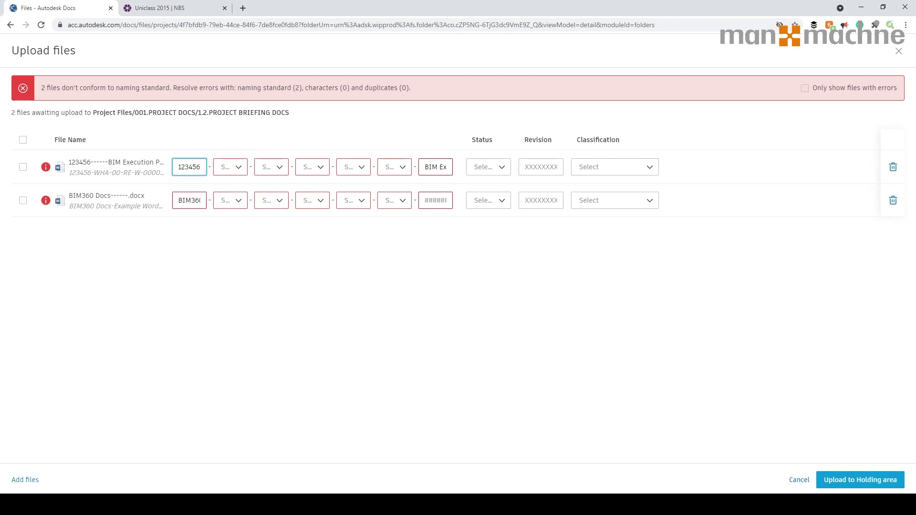
Step: Compare the original names of the two Word files in the PROJECT FILES Explorer folder with the upload list
click(403, 466)
drag(343, 274, 544, 125)
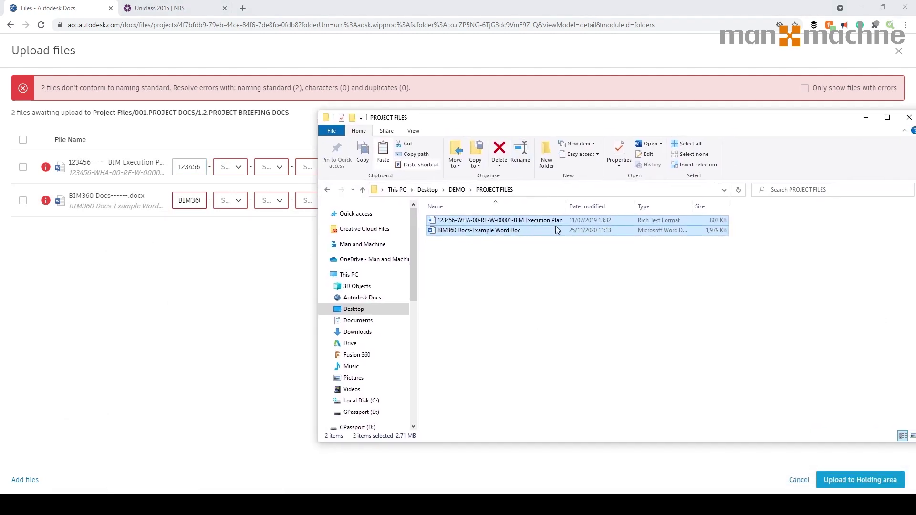
drag(515, 122, 307, 239)
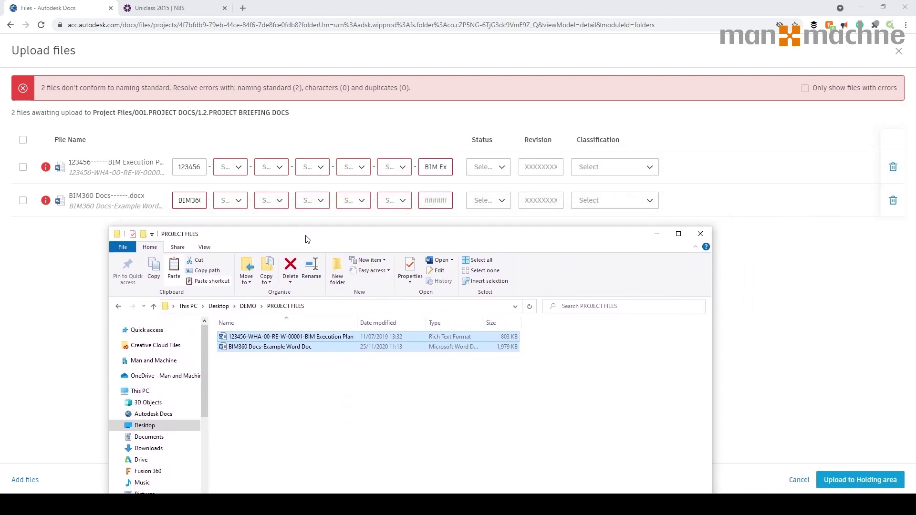
Step: Complete the BIM Execution Plan's naming fields with originator WHAT, volume XX, level XX, type RD, role W and number 00001, and set status S0
click(230, 167)
click(230, 274)
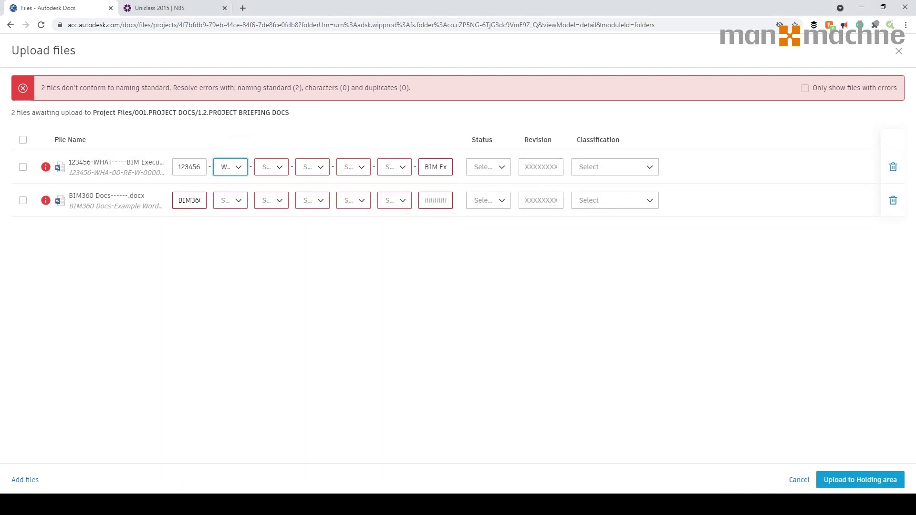
click(271, 167)
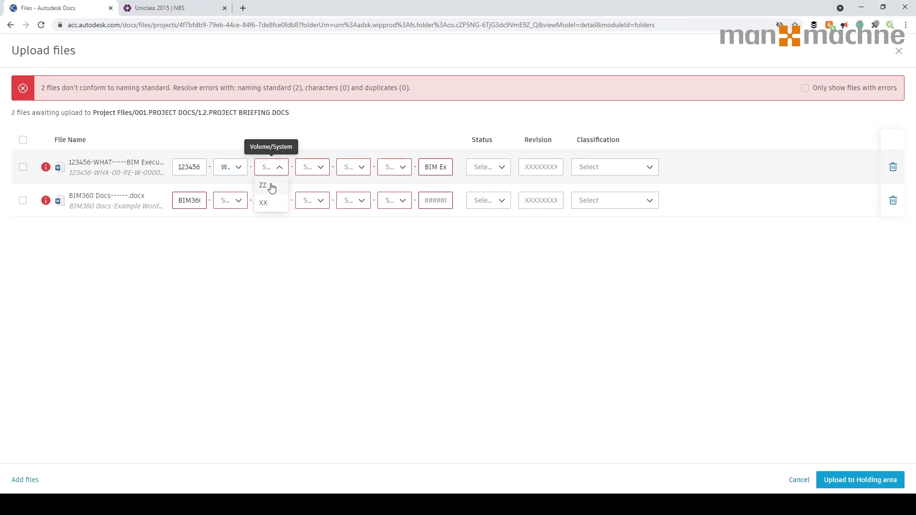
click(268, 202)
click(311, 168)
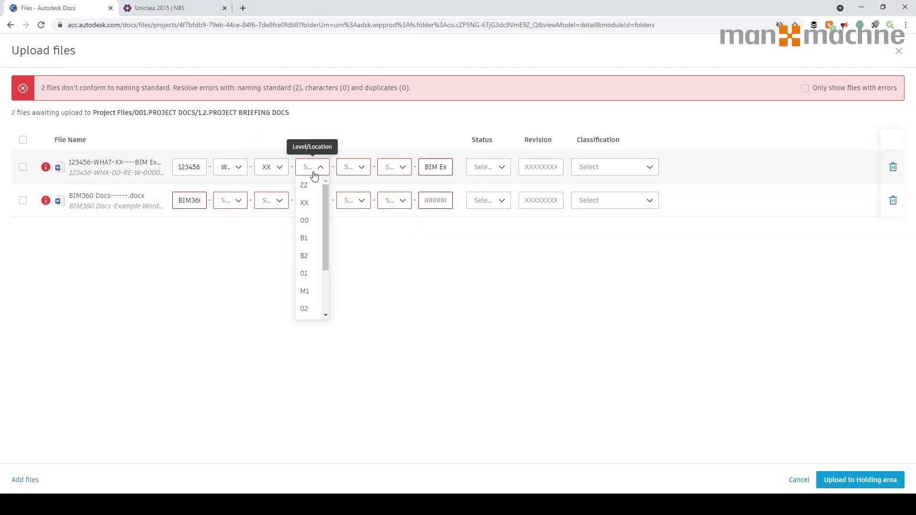
click(311, 219)
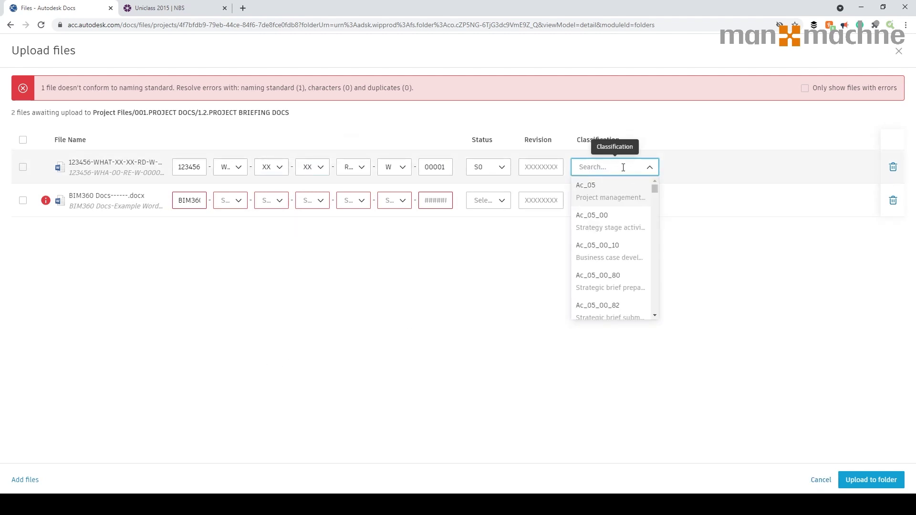
Step: Search the classifications for EXECUTION, and set the BIM Execution Plan's classification to PM_40_60_64
key(Escape)
key(shift+Tab)
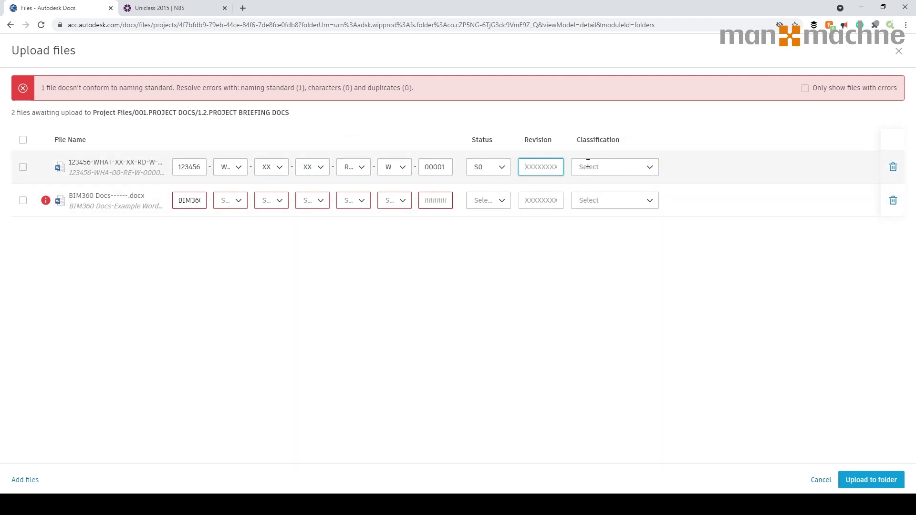
click(607, 166)
text(E)
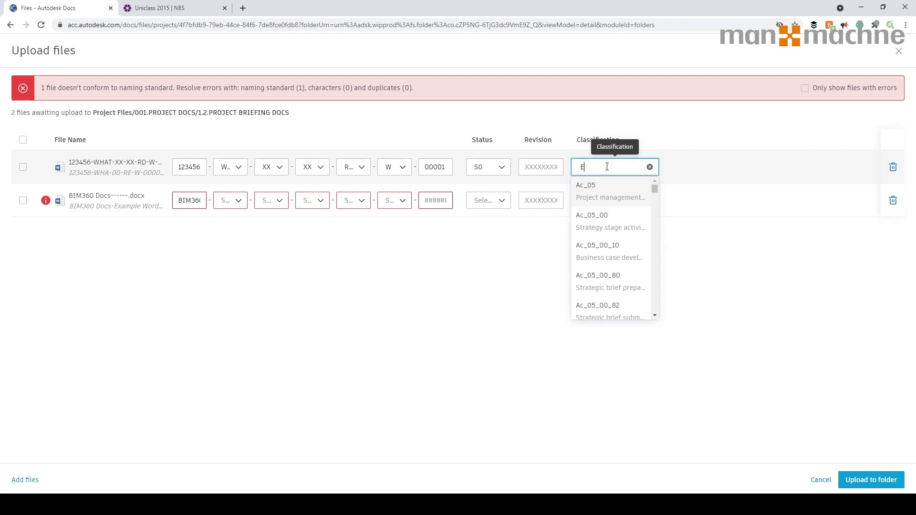
text(XEC)
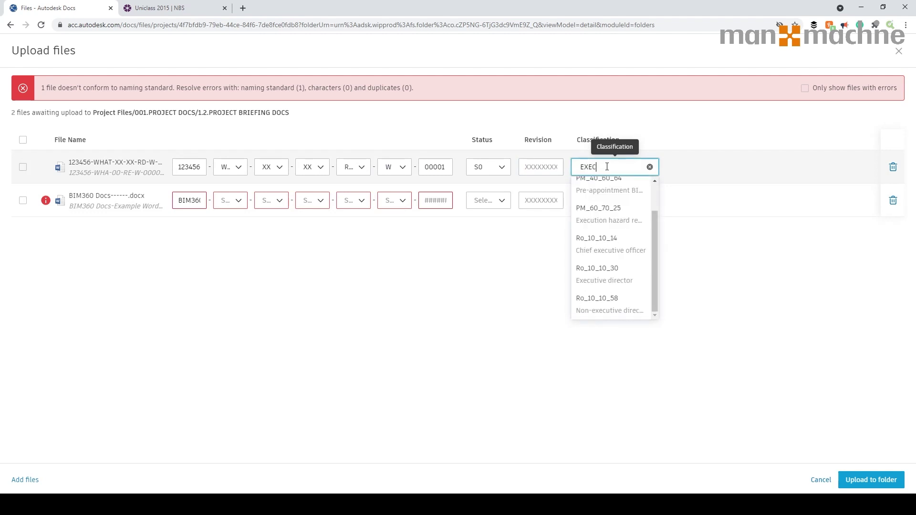
text(UTION)
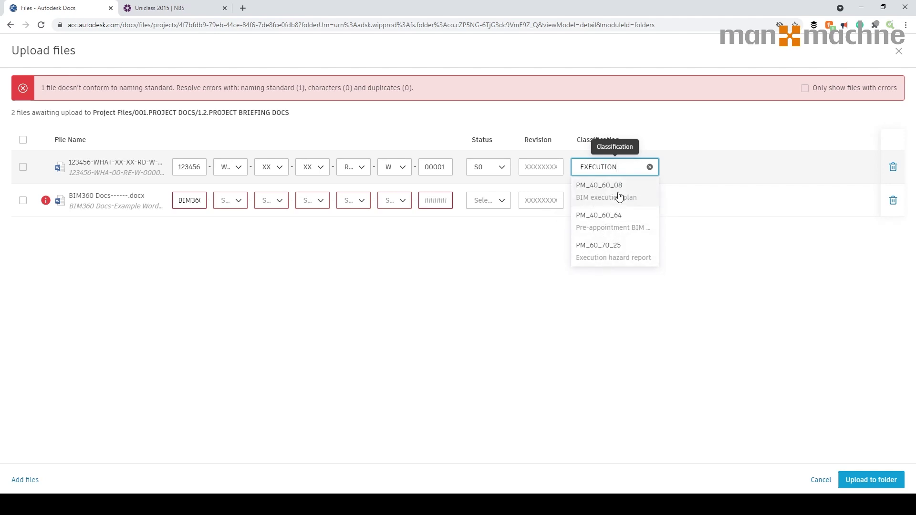
click(618, 234)
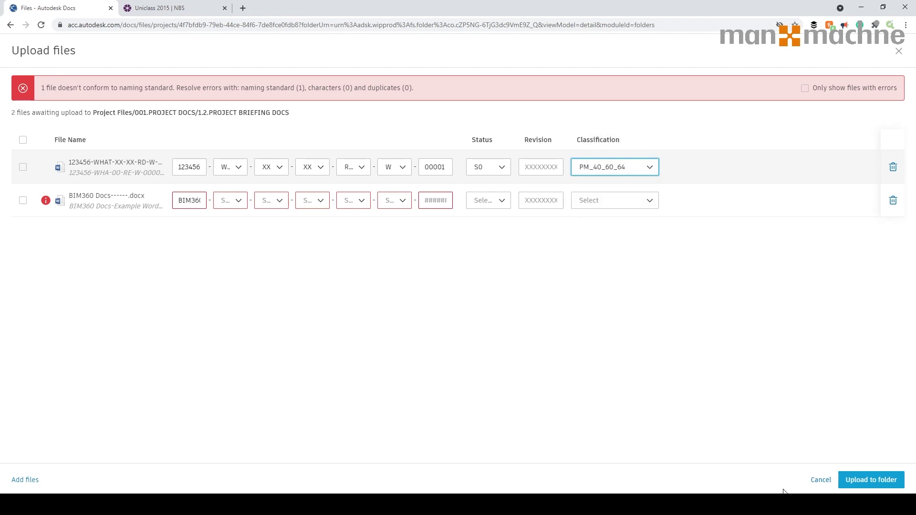
Step: Upload the conforming file to 1.2.PROJECT BRIEFING DOCS and the non-conforming one to the holding area, and dismiss the upload status
click(871, 481)
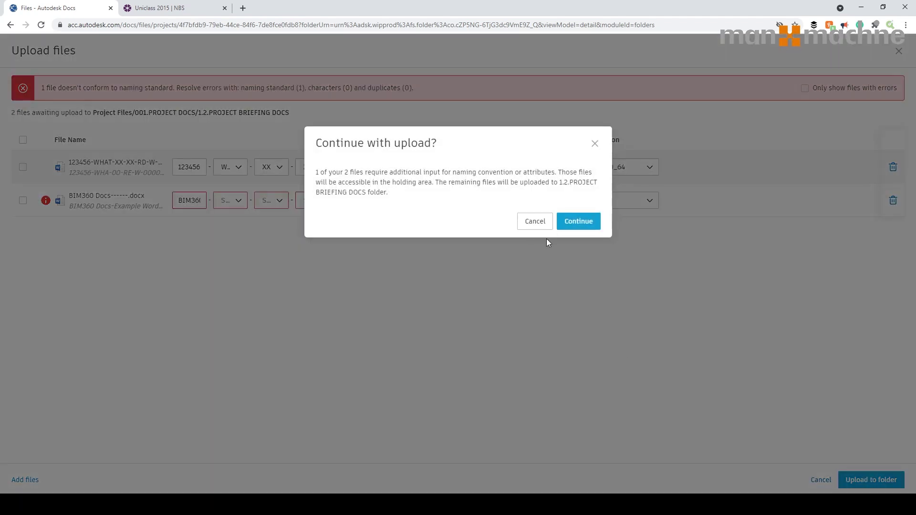
click(579, 225)
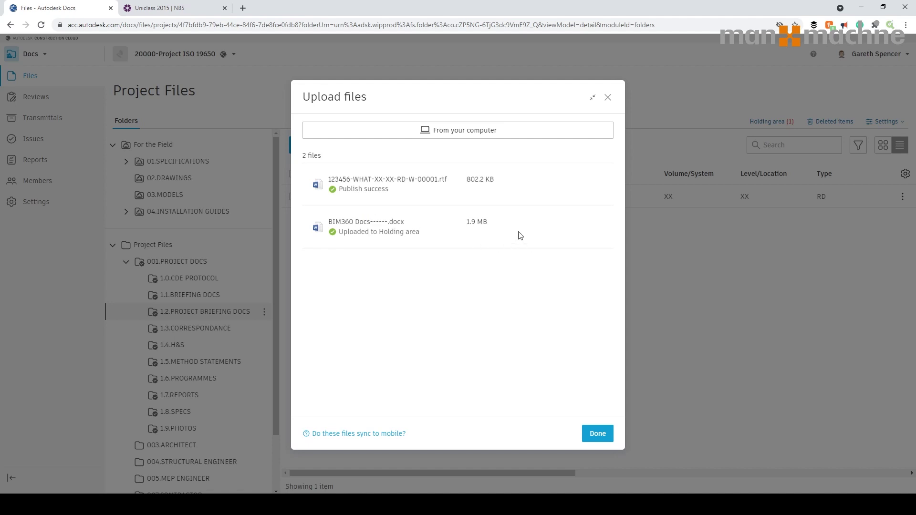
click(588, 435)
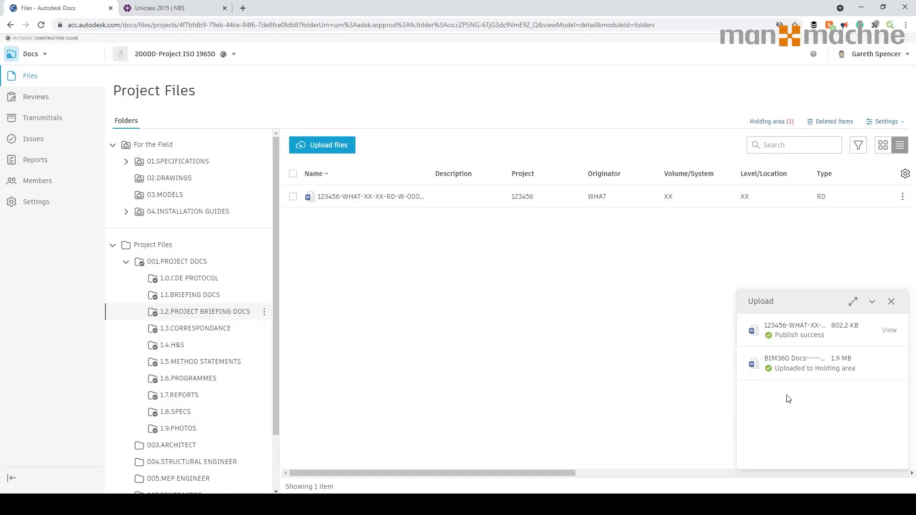
click(890, 302)
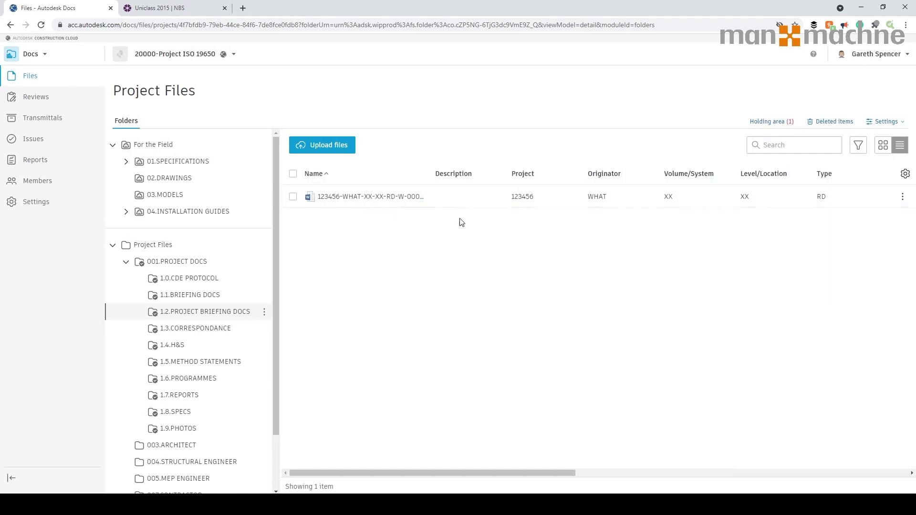
Step: Review the uploaded file's attribute columns, and set its description to "best"
drag(488, 471, 752, 465)
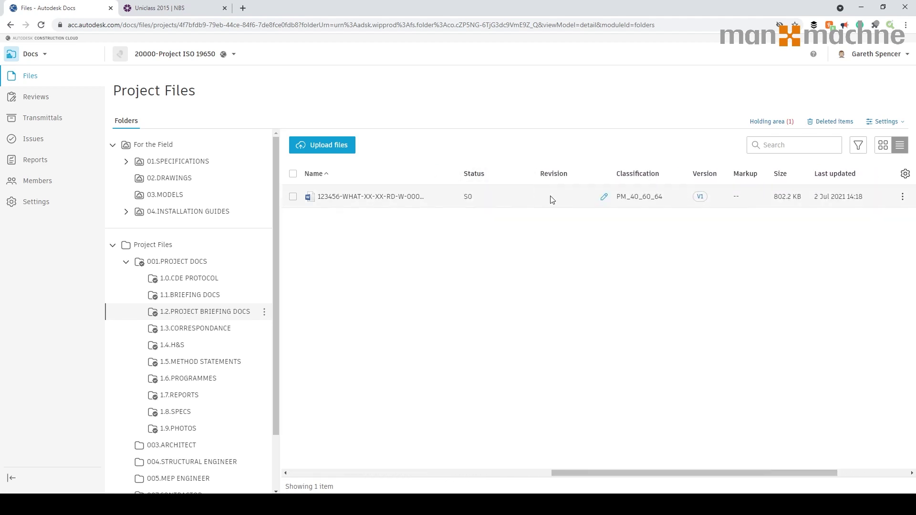
drag(638, 473, 358, 461)
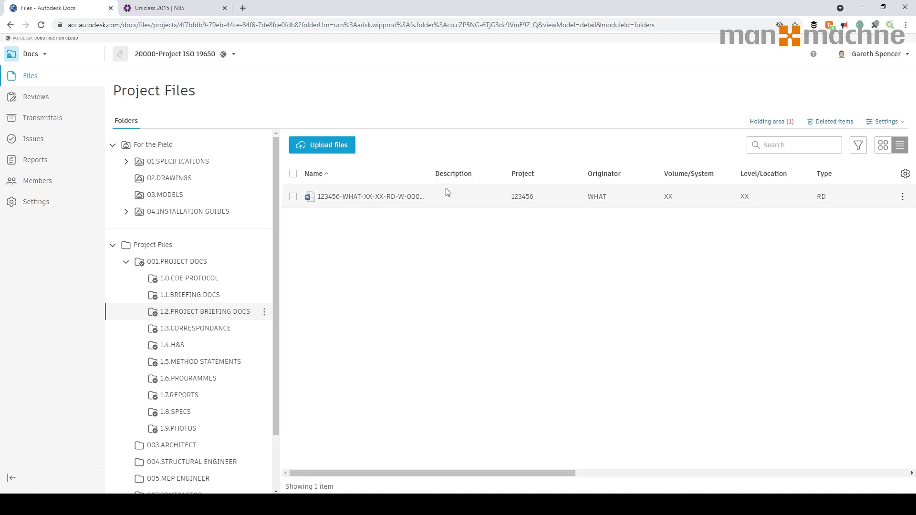
click(501, 198)
text(best)
key(Return)
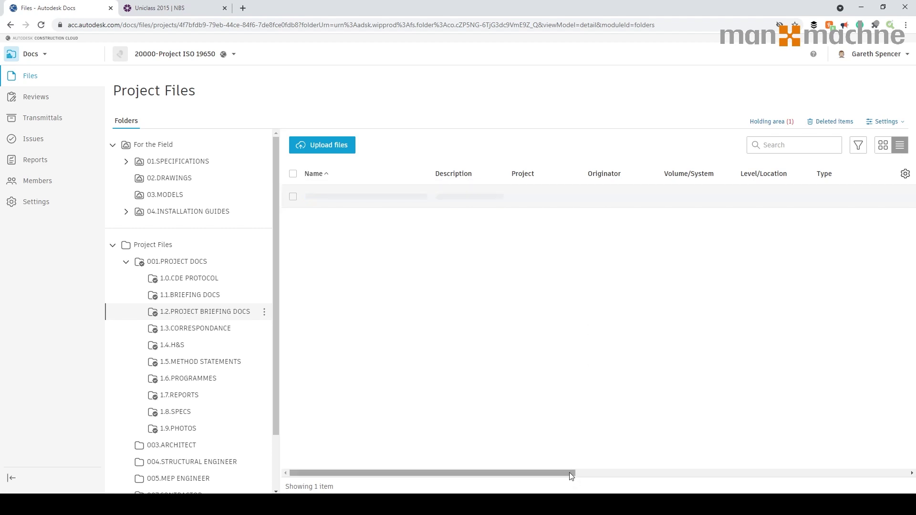
drag(569, 472, 912, 478)
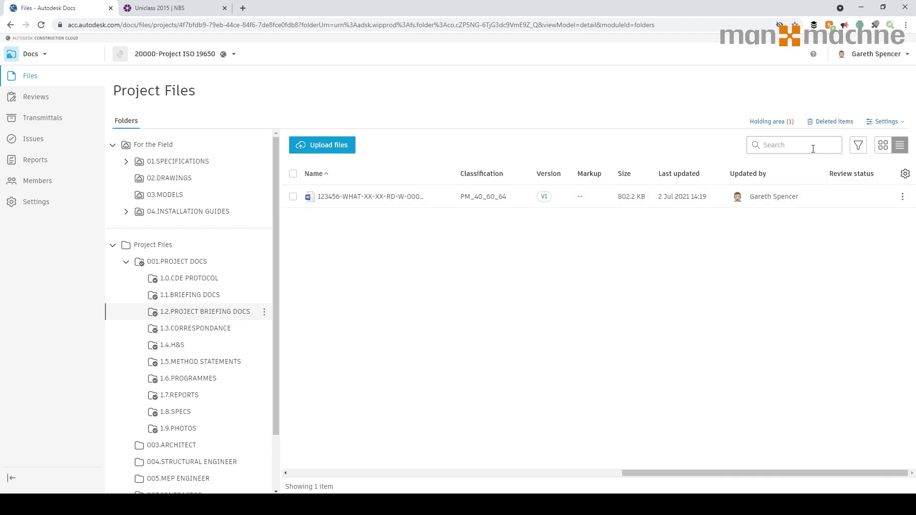
Step: Open the upload group in the holding area, and delete the non-conforming BIM360 Docs file
click(792, 126)
click(785, 202)
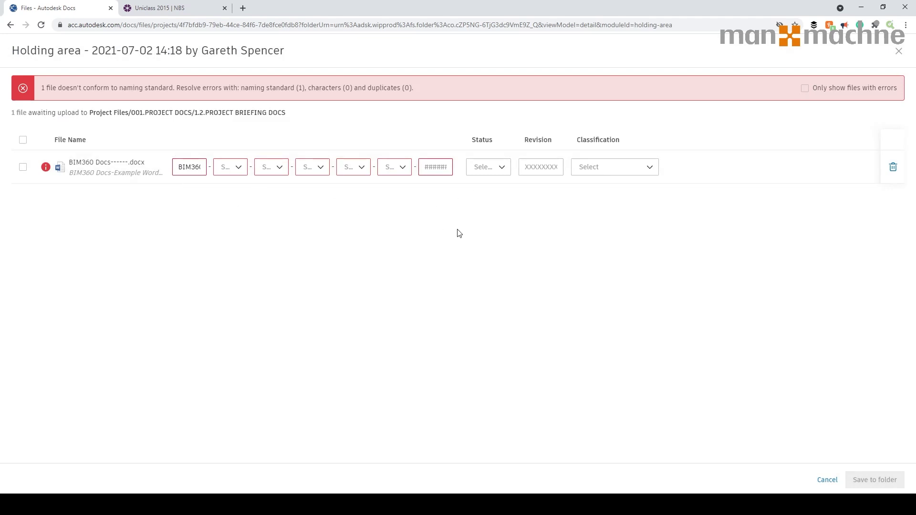
click(892, 168)
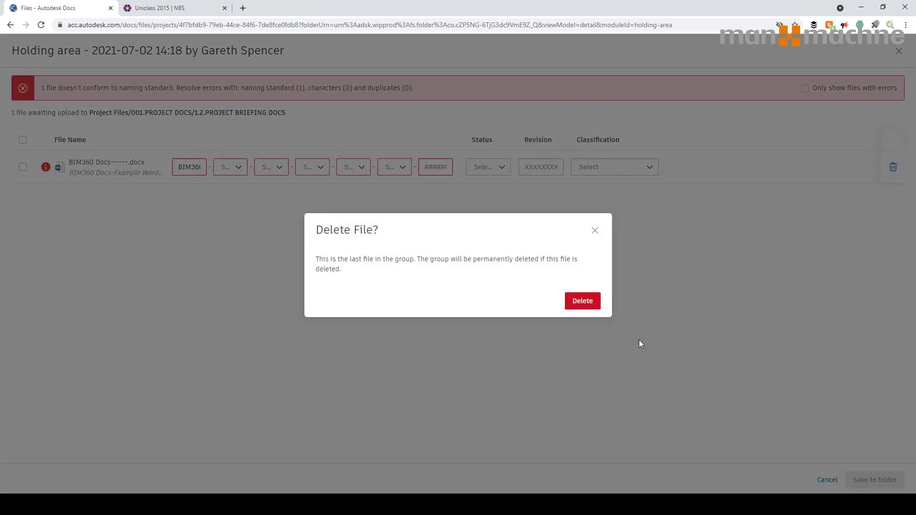
click(583, 300)
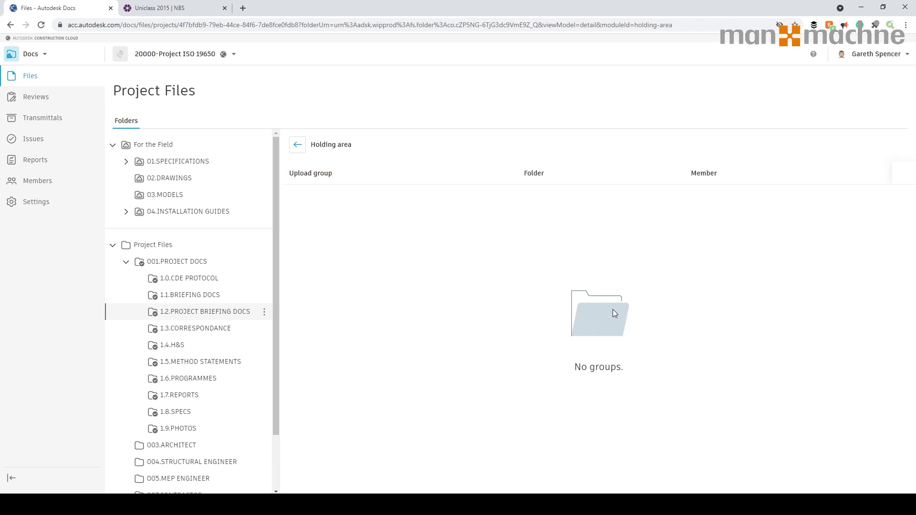
Step: Leave the holding area, and upload the Ground Floor North and South PDFs to the 003.ARCHITECT folder
click(297, 144)
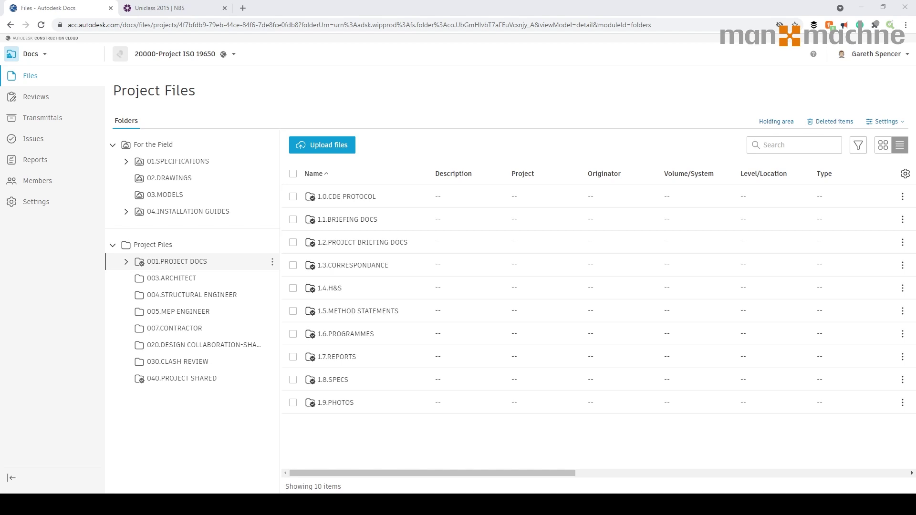
click(175, 282)
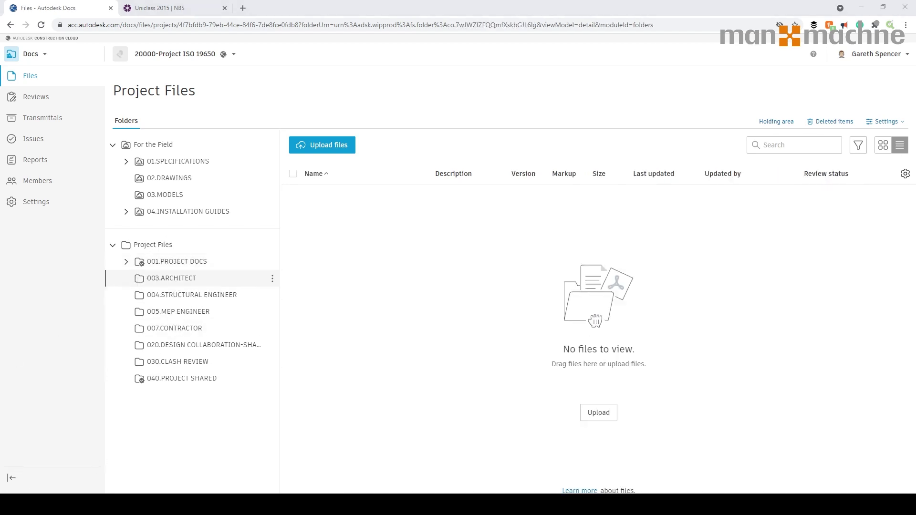
drag(915, 387, 685, 387)
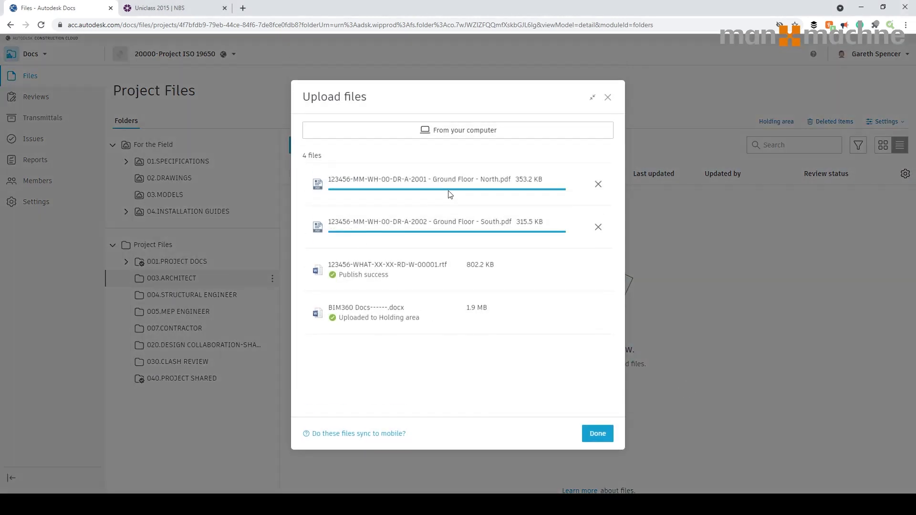
click(875, 291)
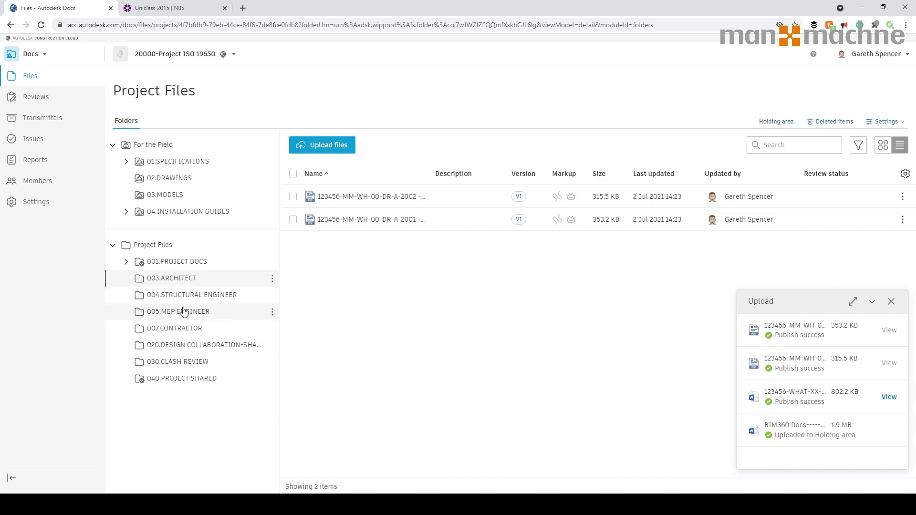
Step: Add the two Ground Floor PDFs to the 040.PROJECT SHARED upload, and set originator MaM, volume XX and status S0 for both
click(253, 378)
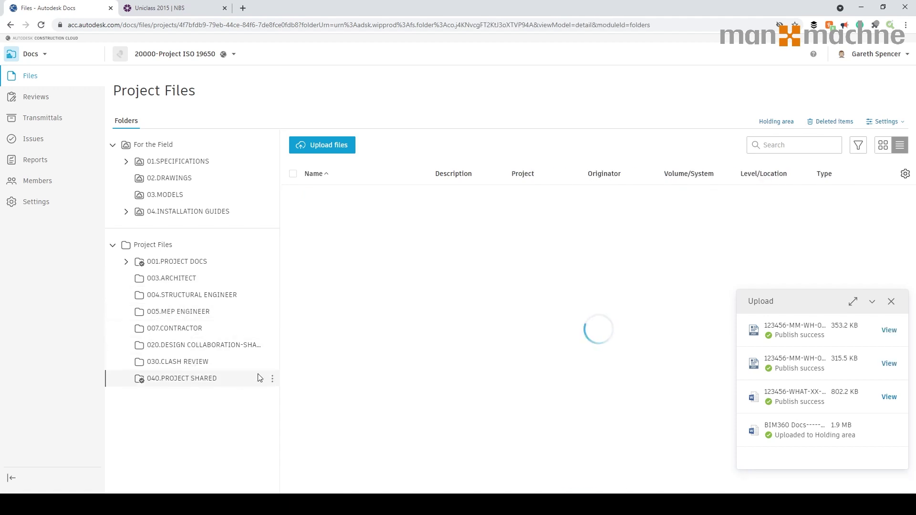
drag(0, 348, 594, 347)
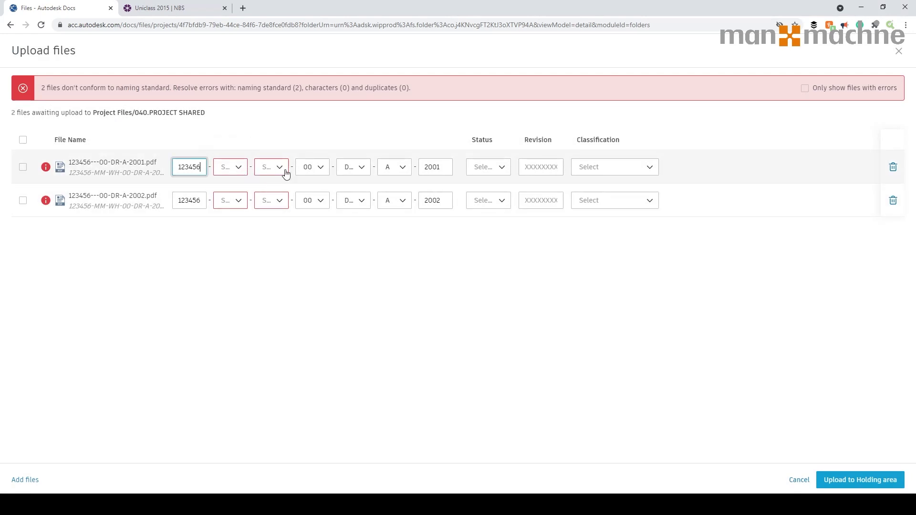
click(231, 174)
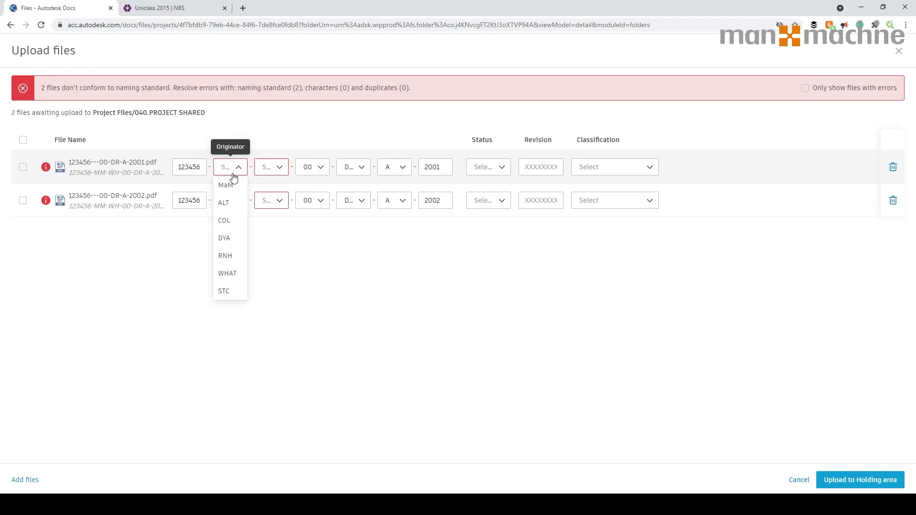
click(232, 184)
click(497, 142)
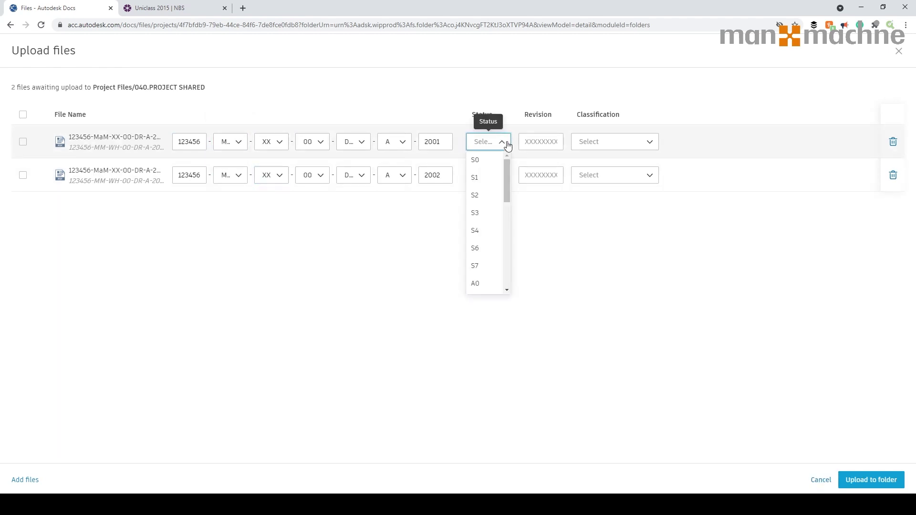
click(485, 163)
click(489, 179)
click(491, 196)
Step: Search the classifications for DRAWING, set both drawings to Ac_25_20_88, and upload them to 040.PROJECT SHARED
click(612, 141)
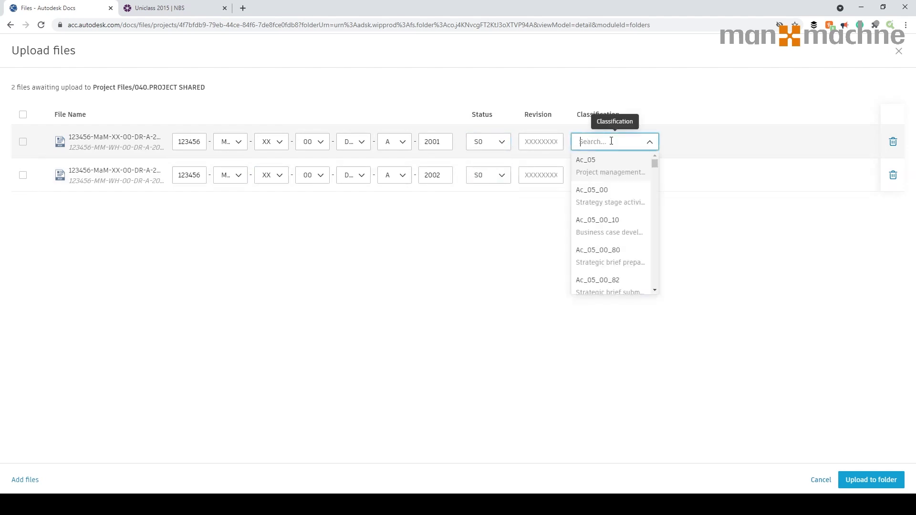
text(DRAWING)
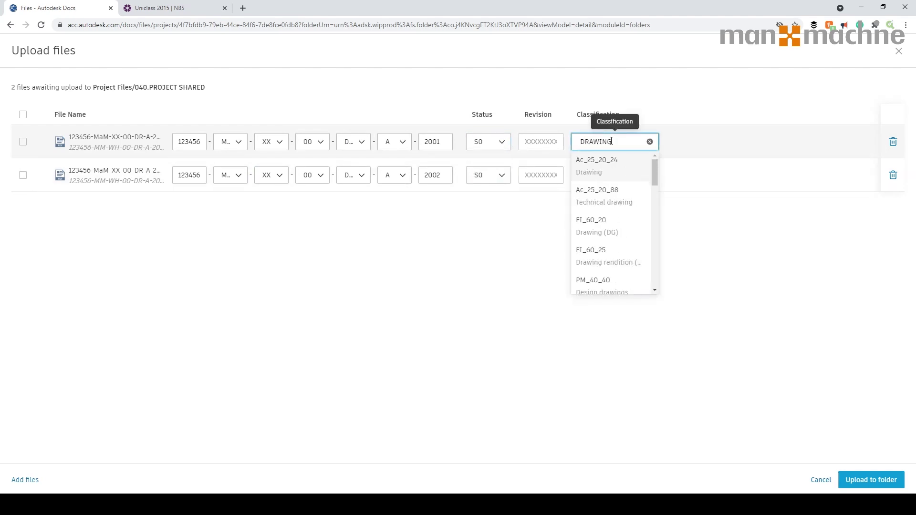
click(604, 196)
click(608, 175)
text(DRAWING)
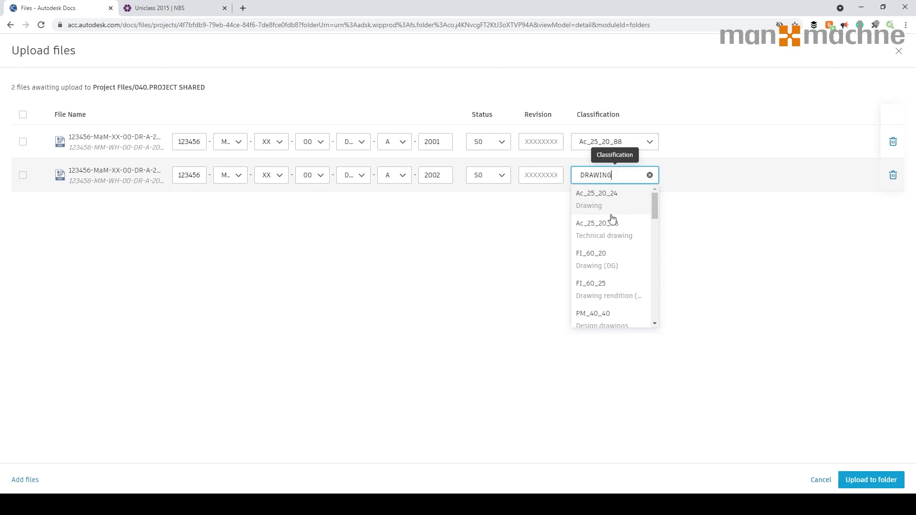
click(610, 232)
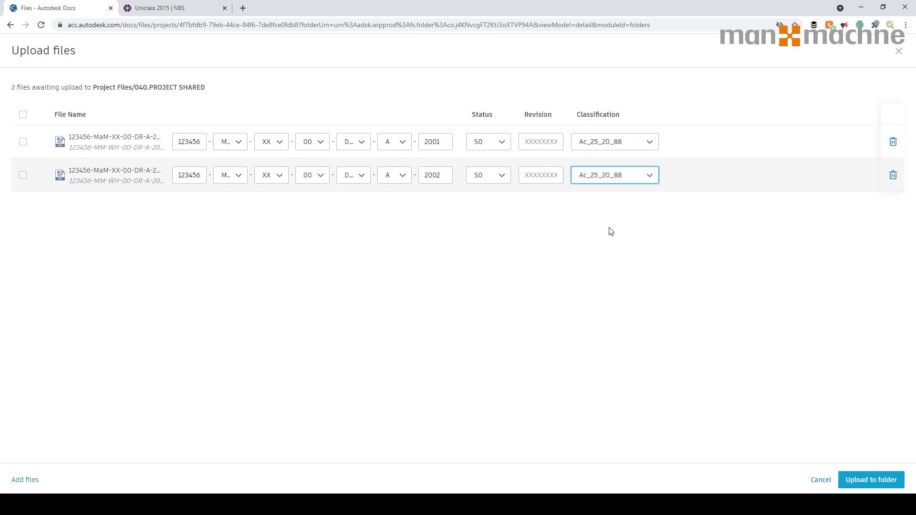
click(875, 480)
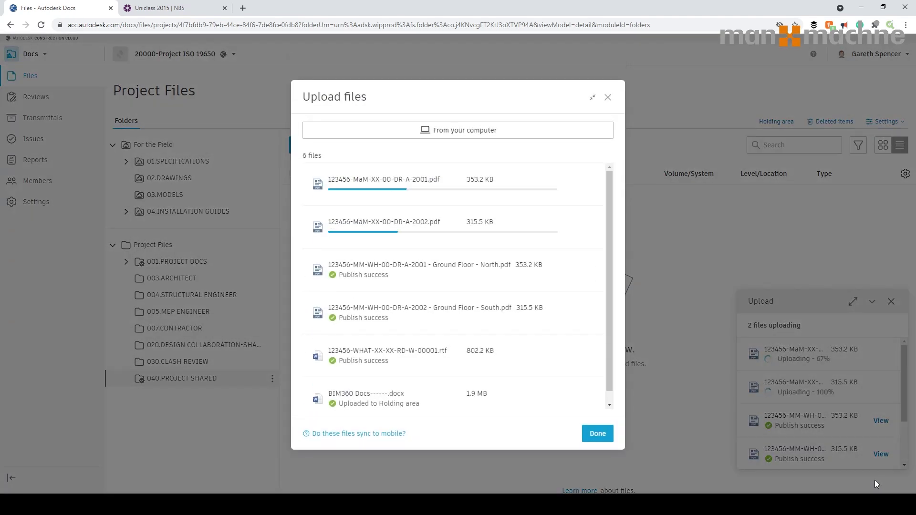
click(598, 434)
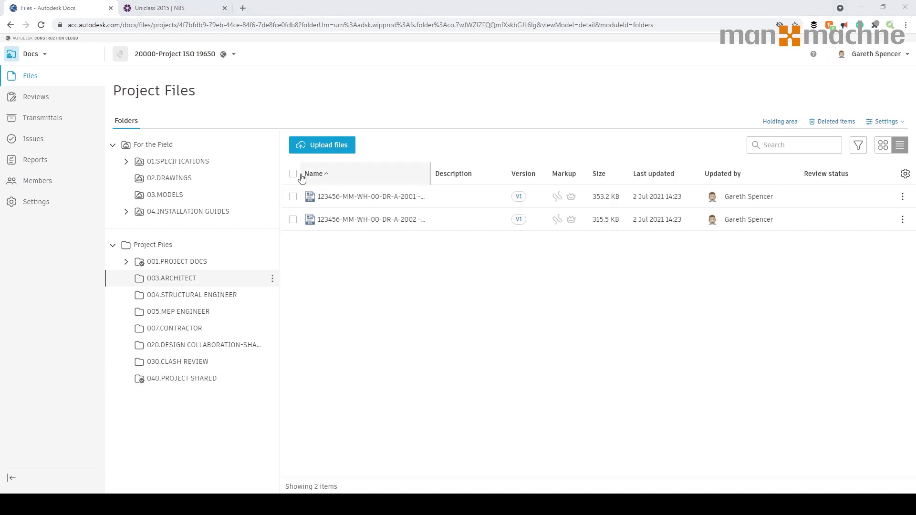
Step: Try to submit both 003.ARCHITECT drawings for review as FIRST PROJECT DRAWING ISSUE (REVIEW) using the MAM ARCHITECTURE - SHARED APPROVAL PROCESS workflow
click(292, 173)
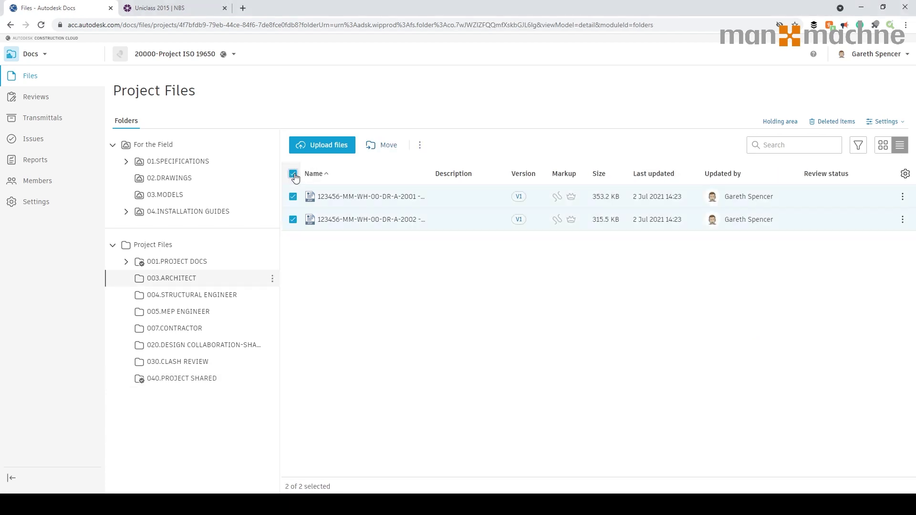
click(420, 146)
click(463, 265)
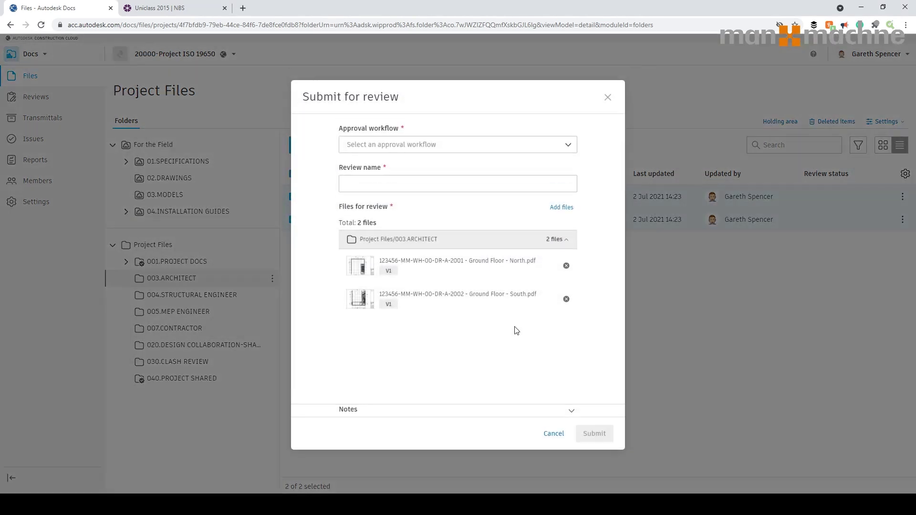
click(422, 145)
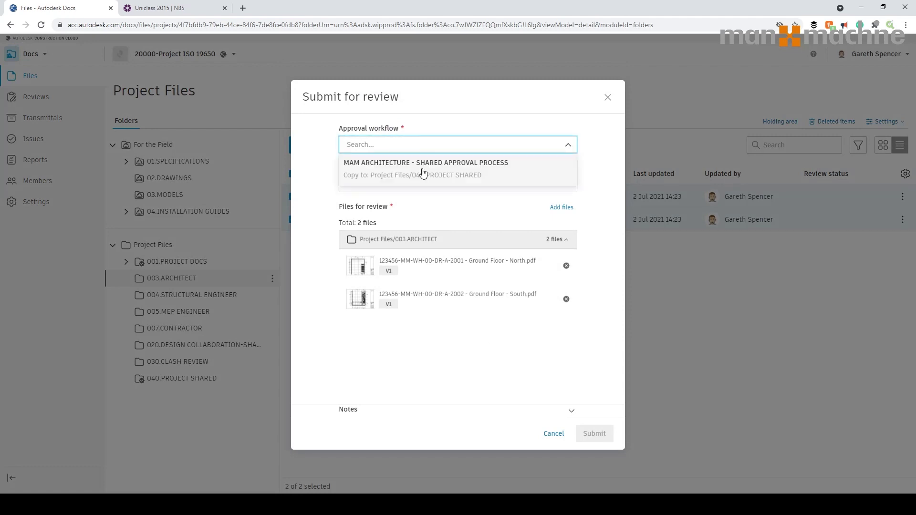
click(422, 165)
click(410, 308)
text(FIRST)
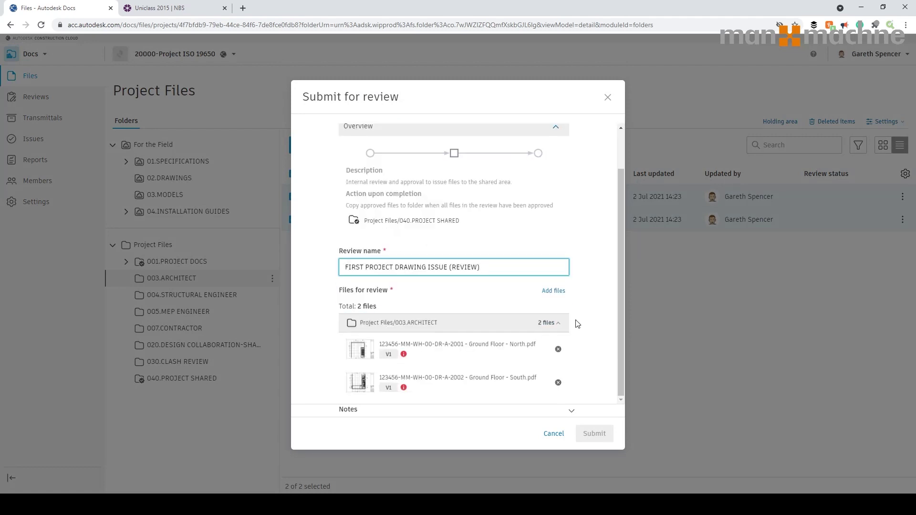
click(597, 435)
mouse_move(404, 355)
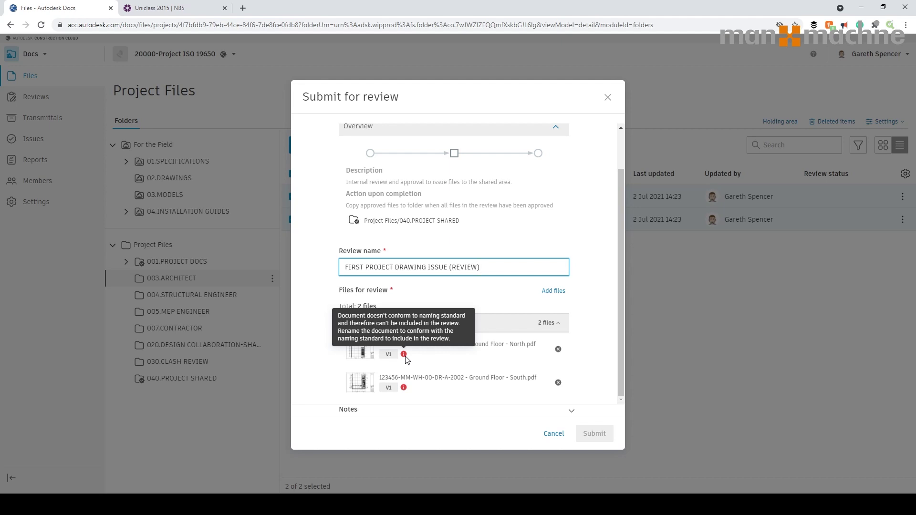
click(555, 435)
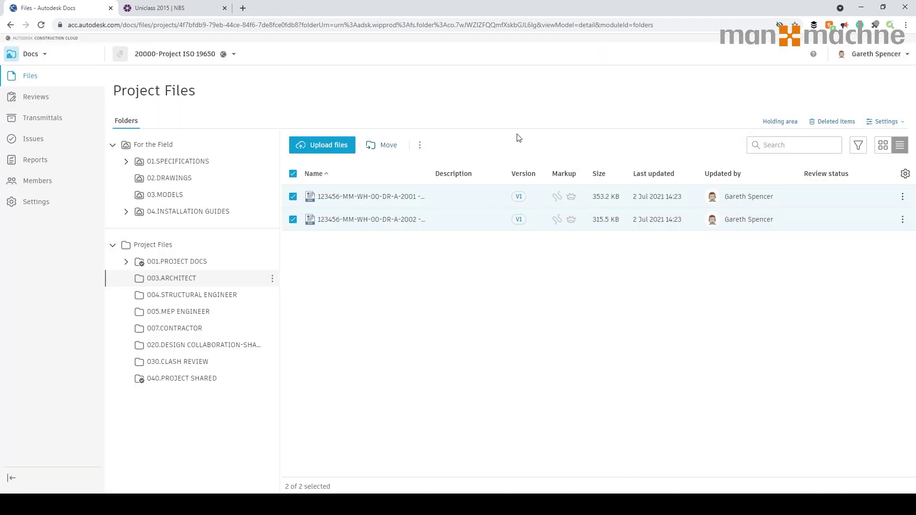
Step: Choose 040.PROJECT SHARED as the destination for copying the two selected 003.ARCHITECT drawings
click(420, 146)
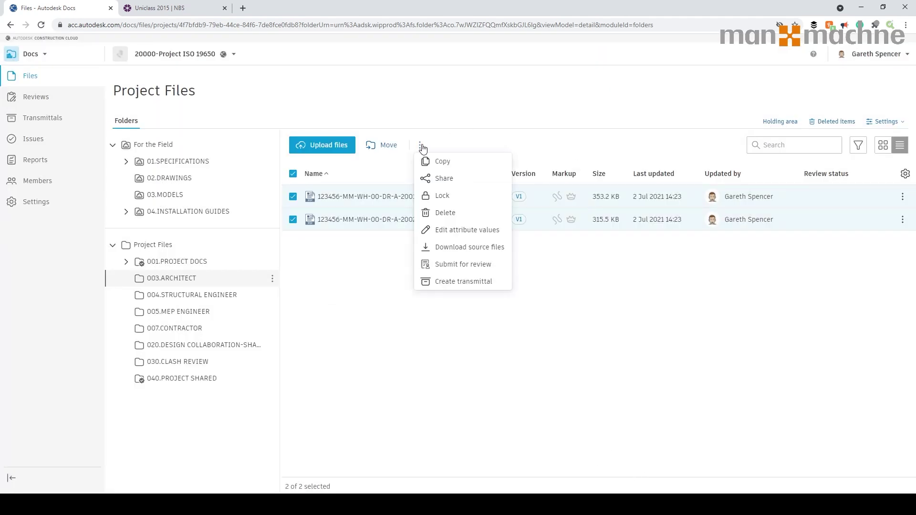
click(443, 166)
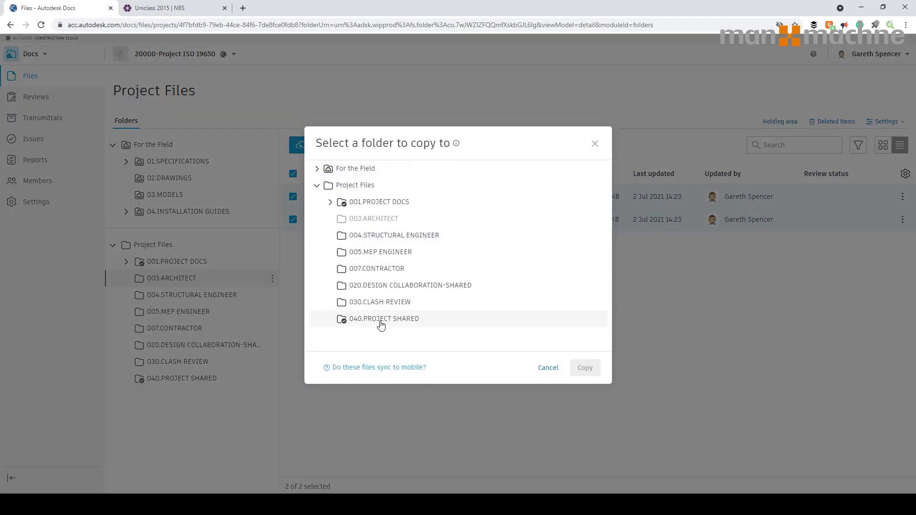
click(381, 321)
click(553, 378)
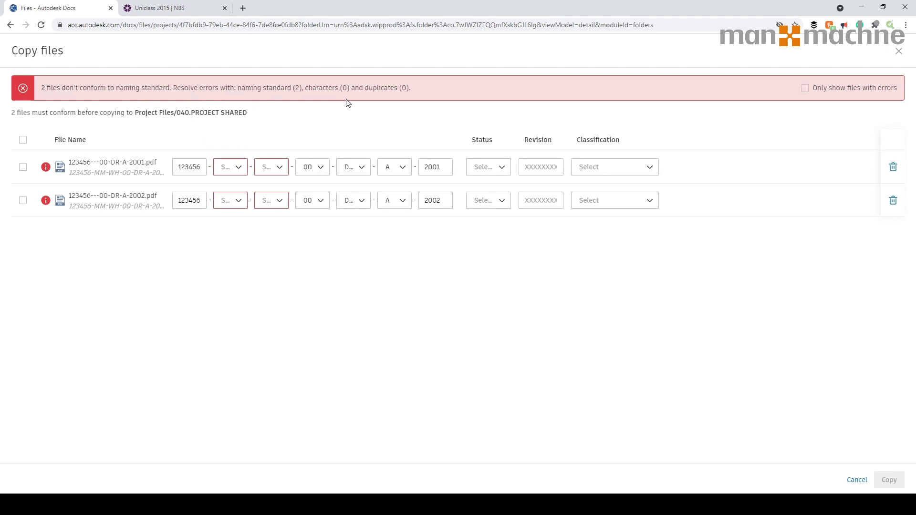
Step: Set both drawings to originator MaM, volume XX, status S0, revision S01 and classification Ac_25_20_88, and complete the copy
click(234, 172)
click(22, 139)
click(241, 190)
click(248, 234)
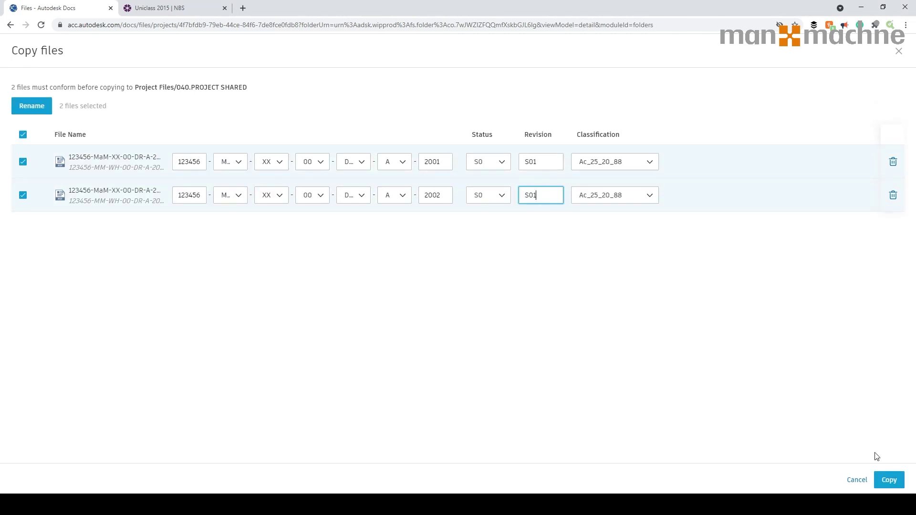
click(887, 475)
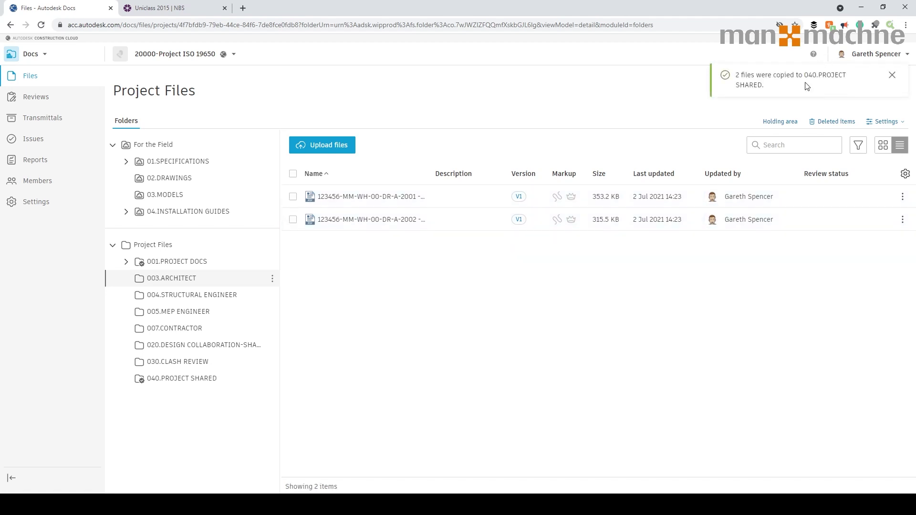
Step: Review the copied drawings' attribute columns in 040.PROJECT SHARED, and inspect the folder's permissions including the MaM Architects members
click(214, 378)
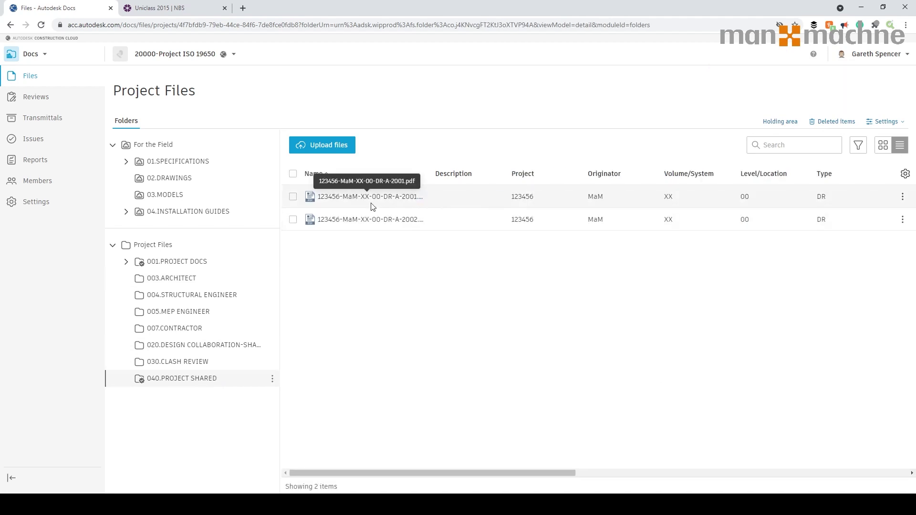
drag(462, 473, 709, 473)
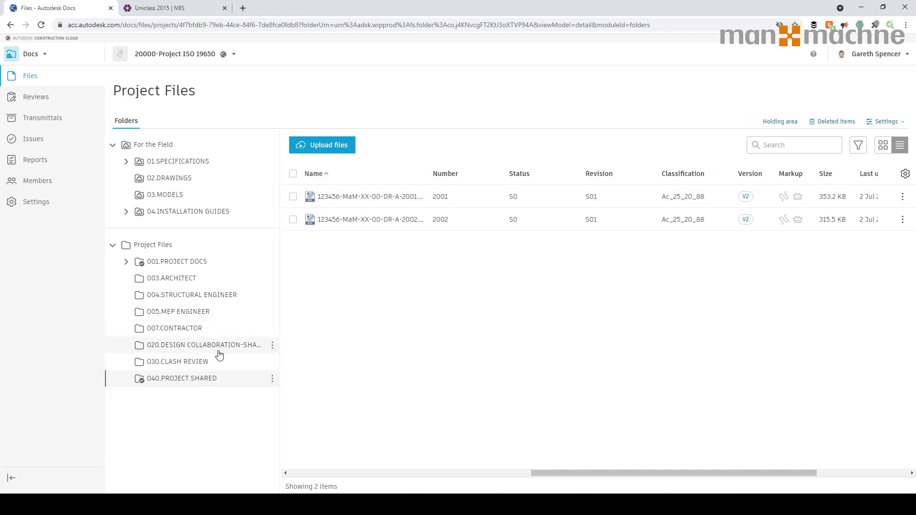
click(272, 382)
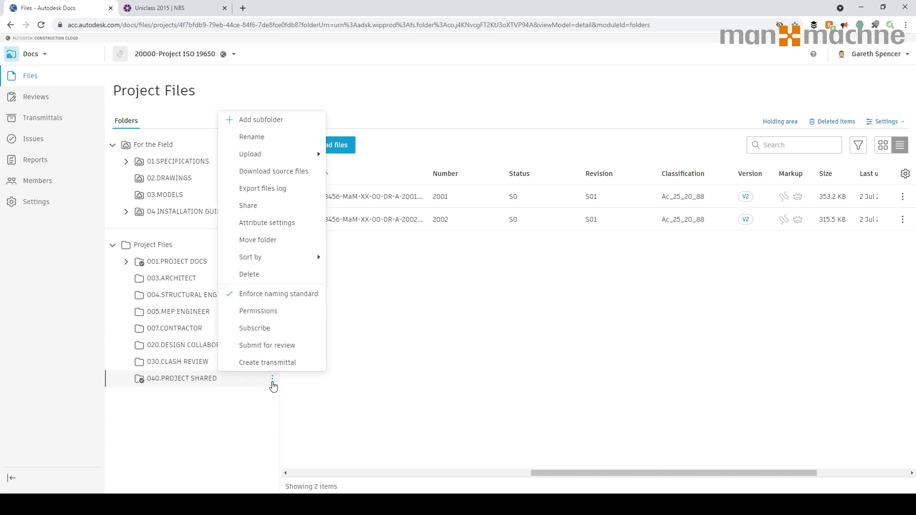
click(252, 312)
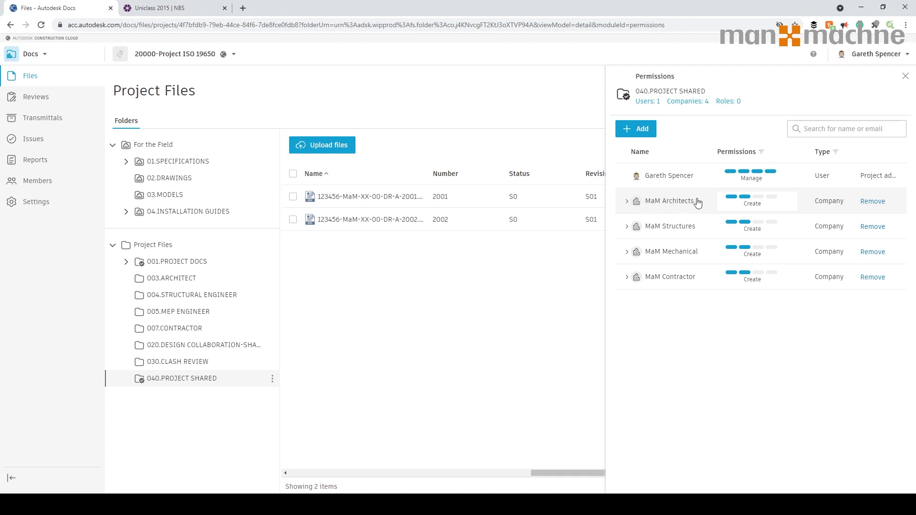
click(627, 202)
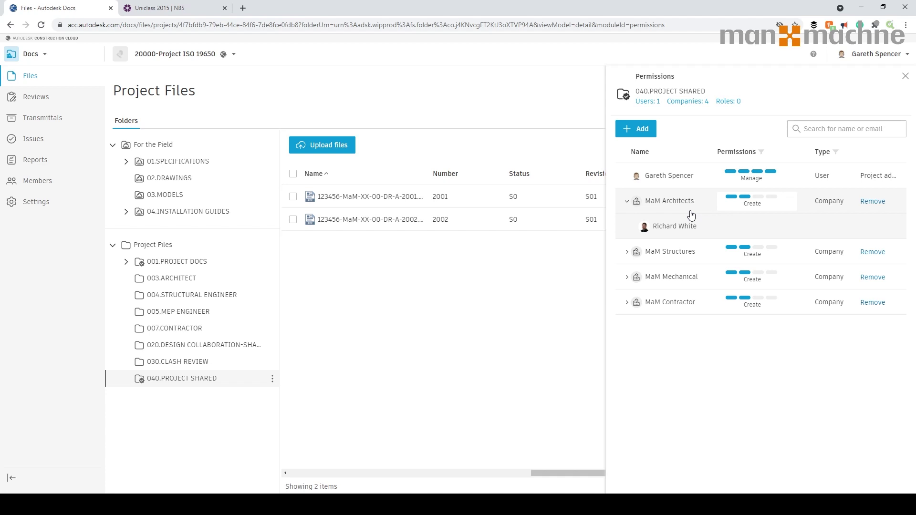
click(905, 77)
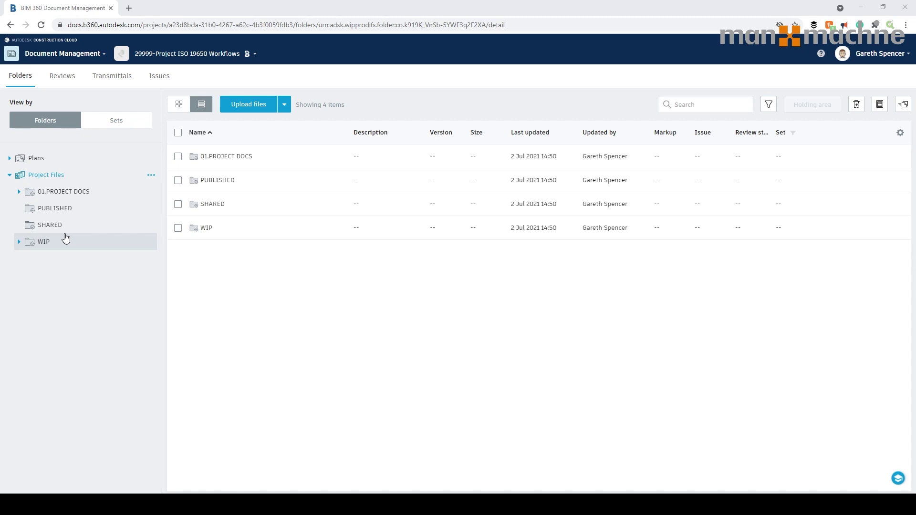
Step: Upload three structural drawings to WIP/STRUCTURAL ENGINEER with originator ALT, volume XX, status S0, revision P01.01 and classification Ac_25_20_88
click(19, 241)
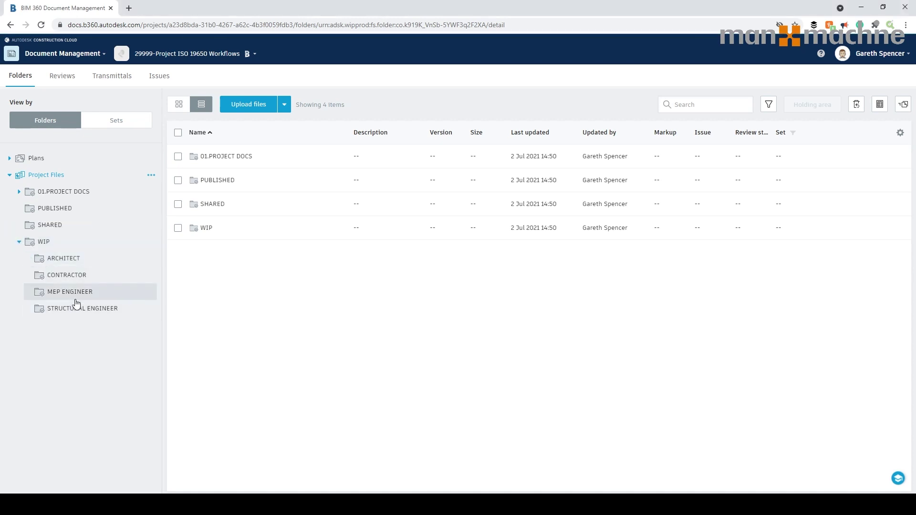
click(75, 309)
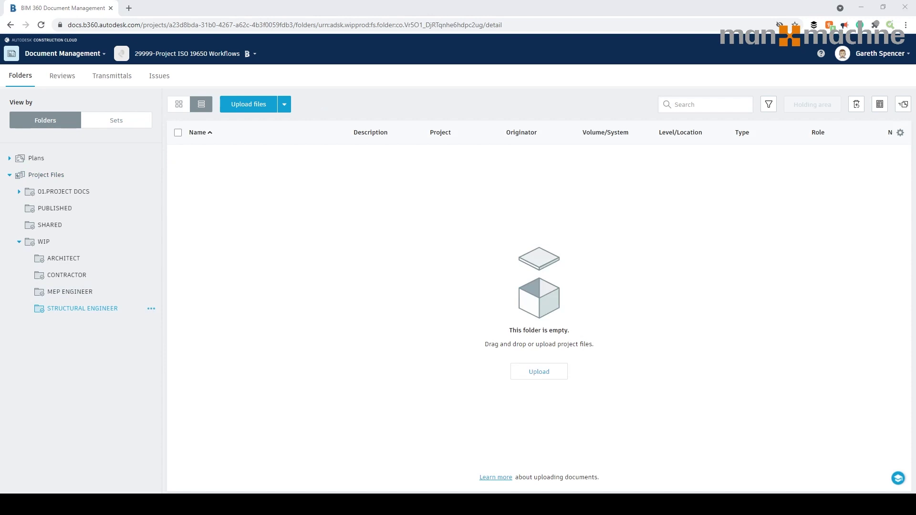
drag(349, 275, 568, 301)
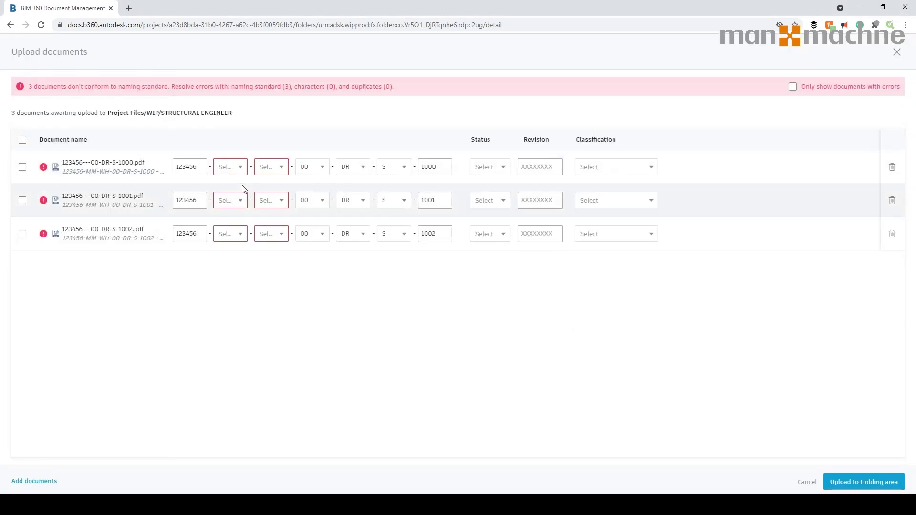
click(227, 170)
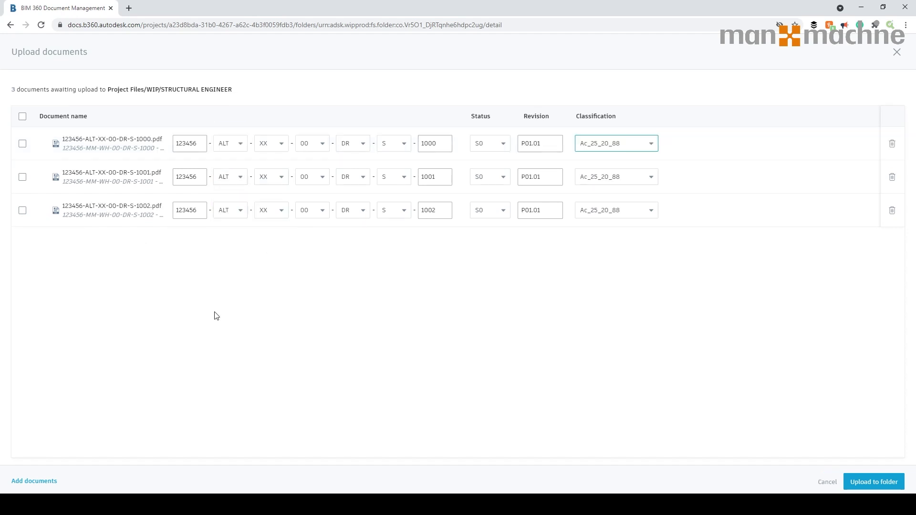
click(875, 482)
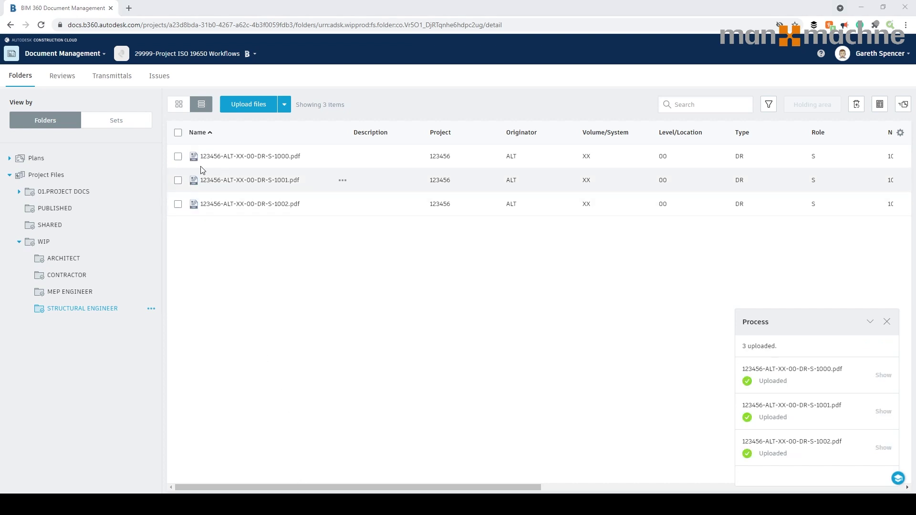
Step: Submit all three structural drawings for review as FIRST PROJECT ISSUE (REVIEW) using the MAM STRUCTURES - SHARED APPROVAL PROCESS workflow
click(178, 133)
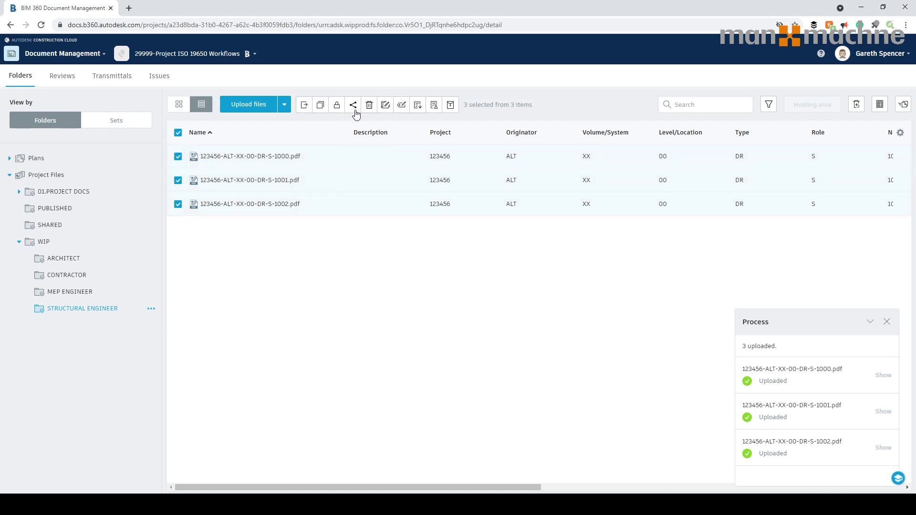
click(434, 106)
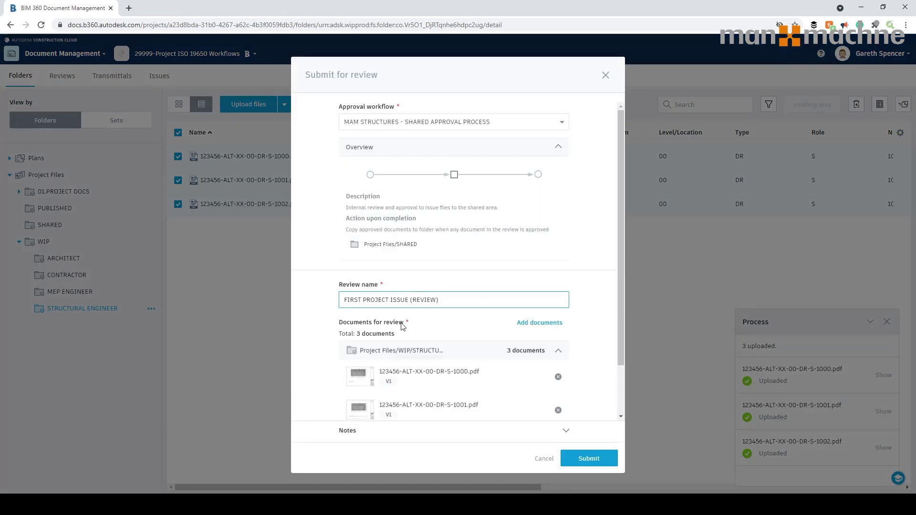
scroll(454, 286, down, 2)
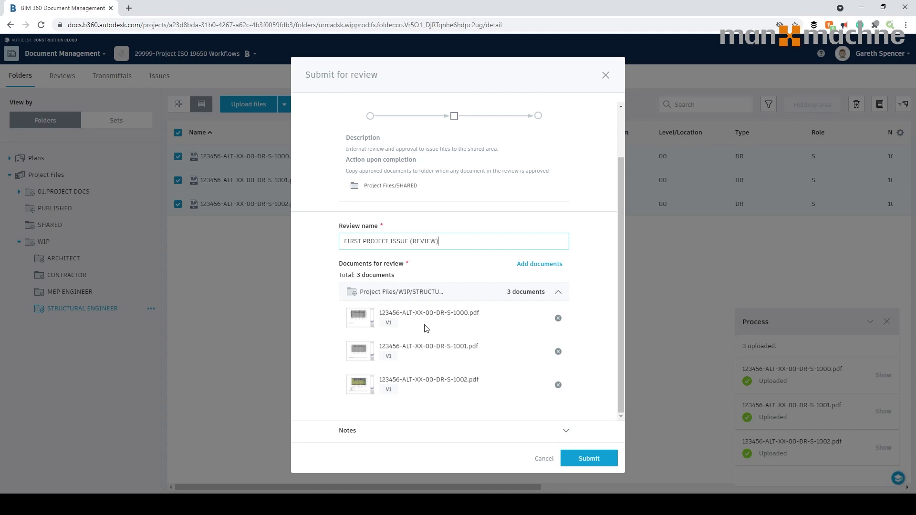
click(592, 457)
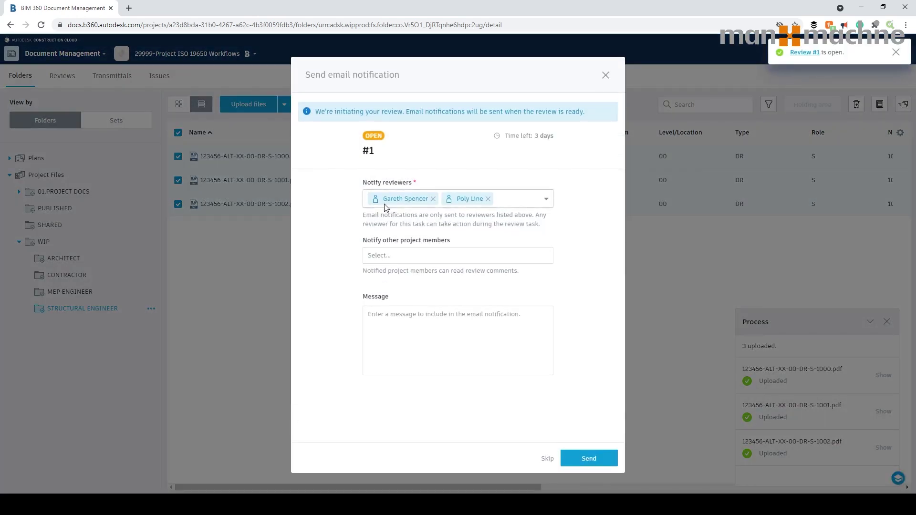
Step: Send the reviewers an email notification with the message "Can you please check and approve these drawings to be shared."
click(411, 321)
text(Can you please check and approve these drawings to be shared.)
click(603, 461)
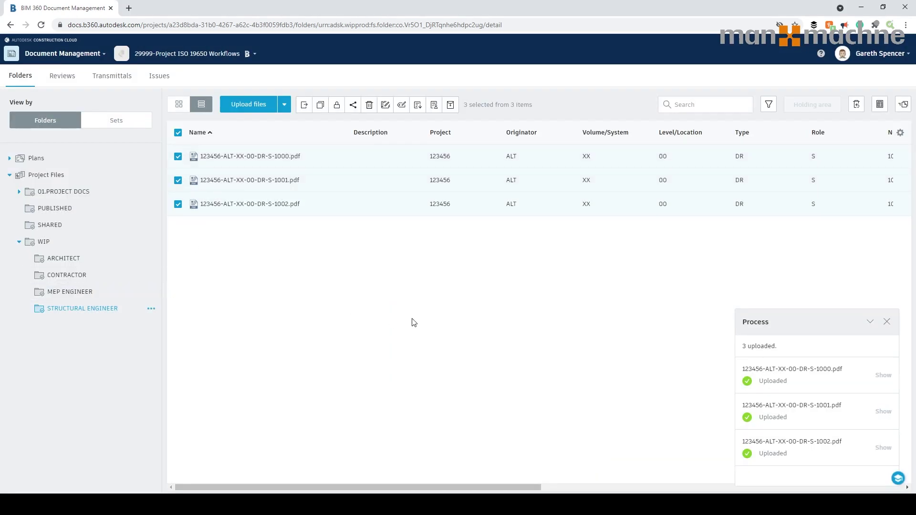
Step: Open the FIRST PROJECT ISSUE (REVIEW) review and start its final review task
click(64, 76)
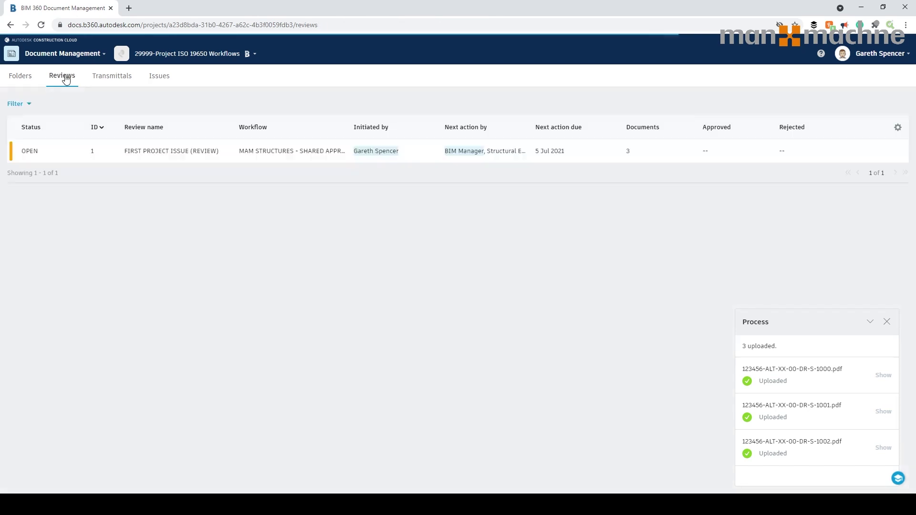
click(347, 151)
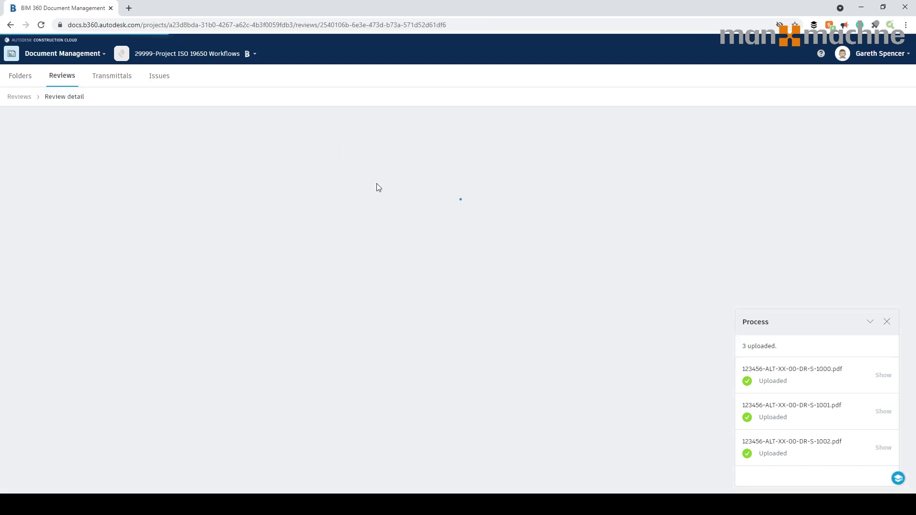
click(869, 322)
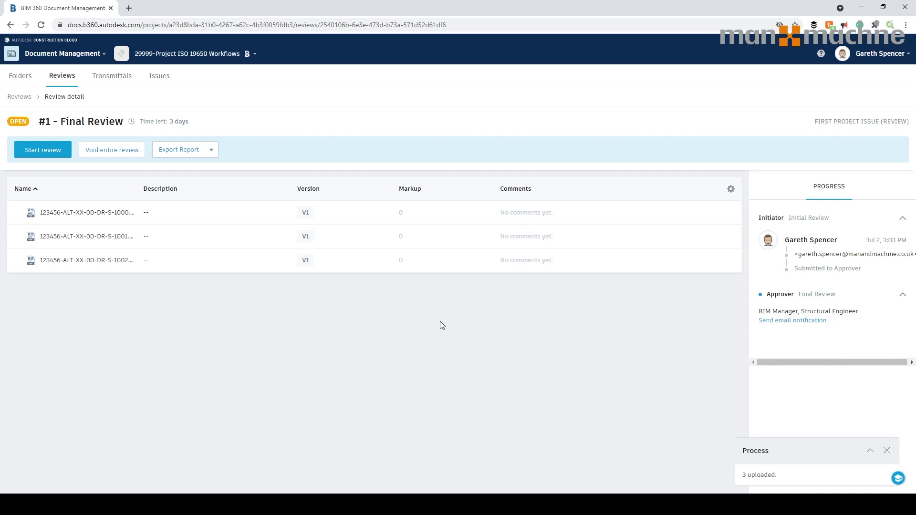
click(43, 150)
click(577, 289)
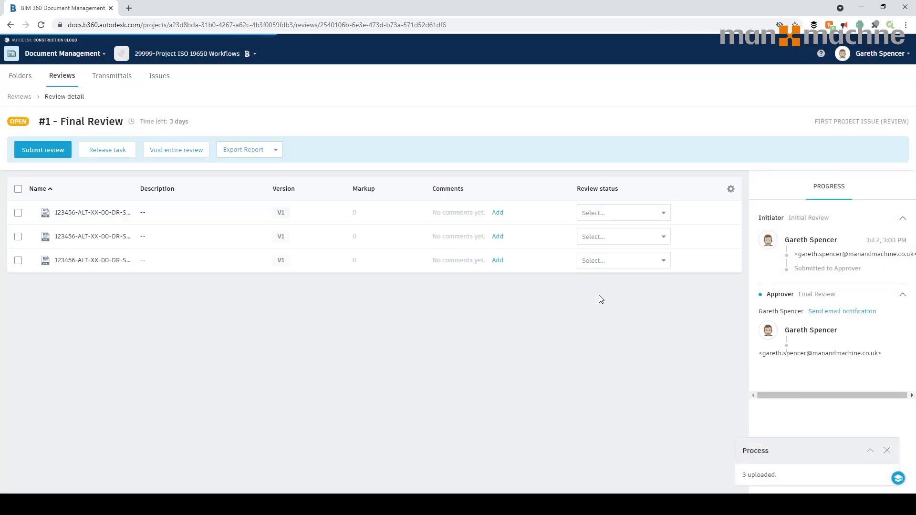
Step: Set the review status of all three drawings to Approved and submit the review with the comment "All fine thanks"
click(18, 189)
click(126, 187)
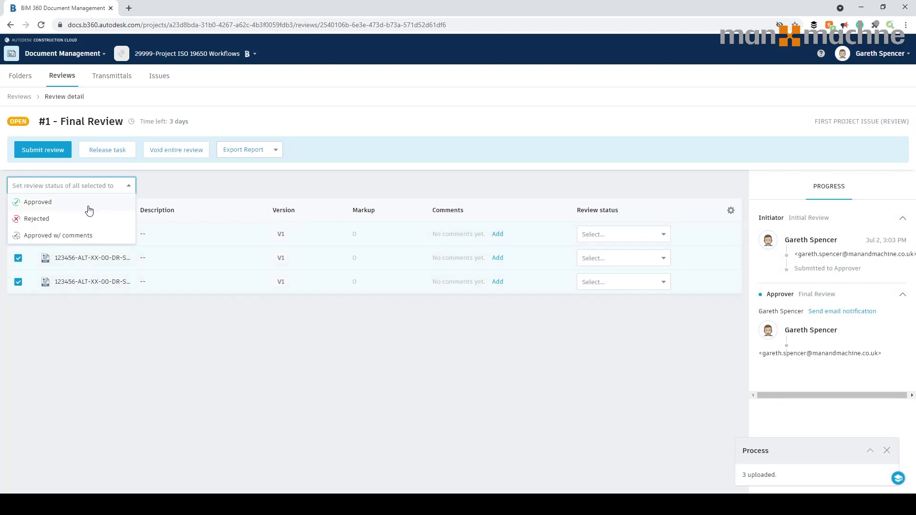
click(83, 203)
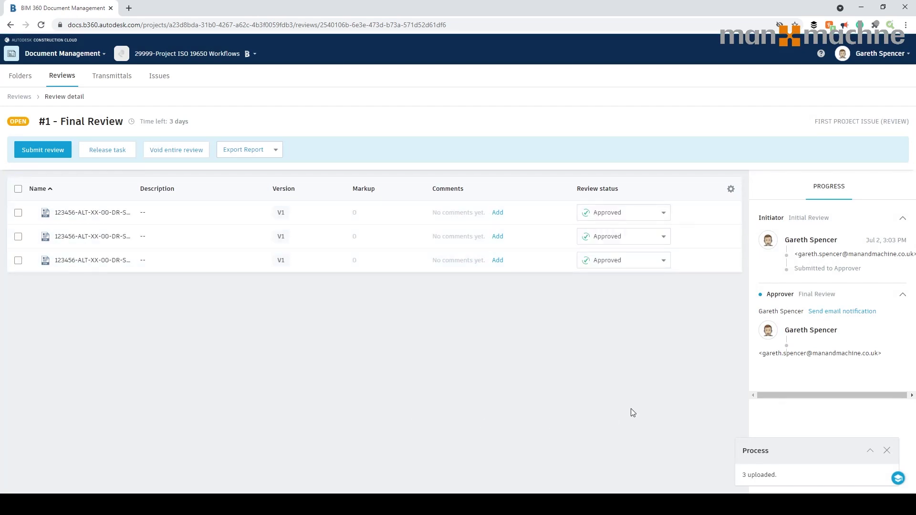
click(46, 155)
text(All fine thanks)
click(604, 459)
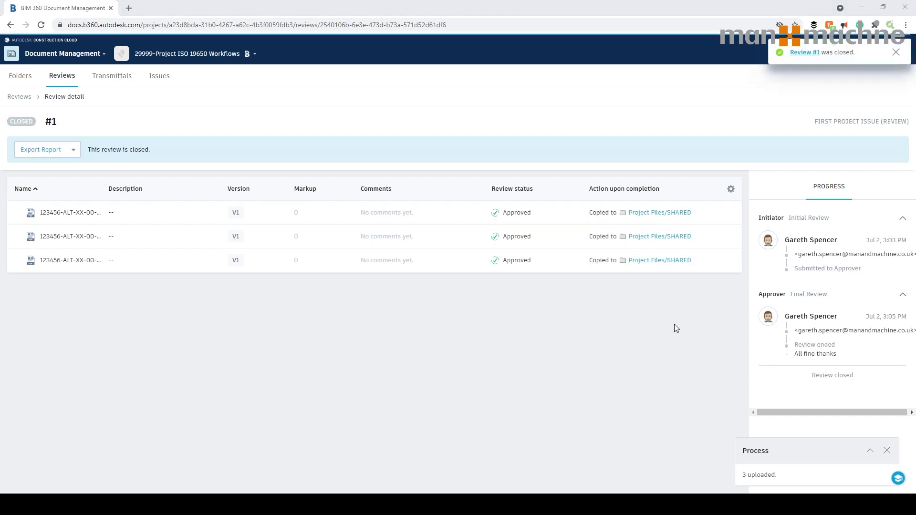
Step: Open the SHARED folder from the closed review and inspect the copied drawings' naming, classification, version and review status attributes
click(670, 212)
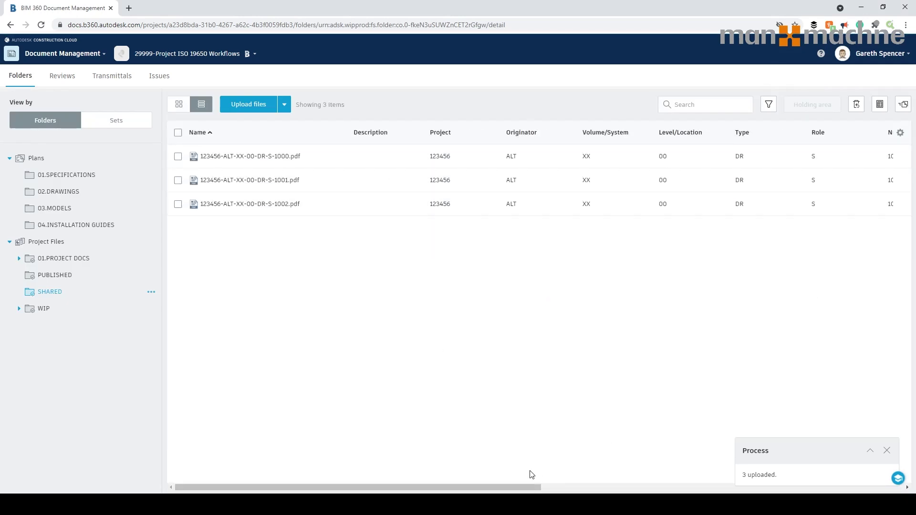
drag(502, 487, 519, 489)
drag(574, 488, 873, 482)
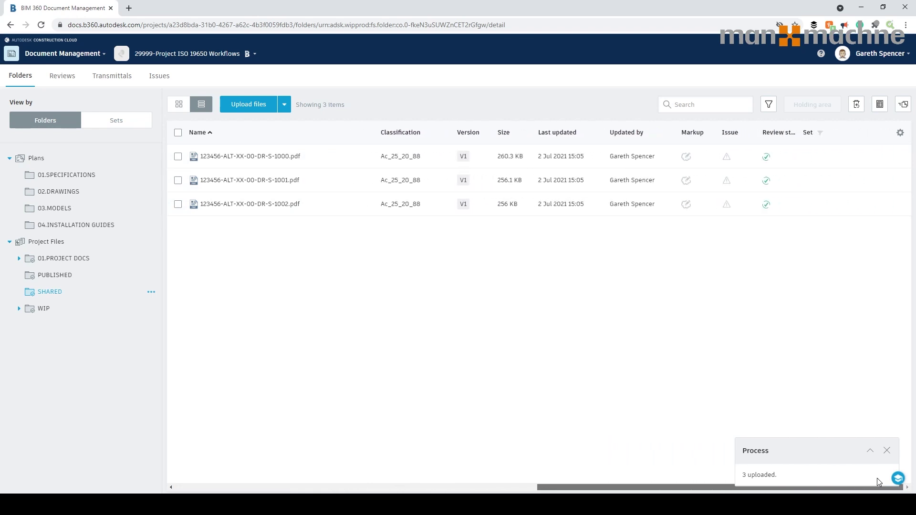
click(335, 487)
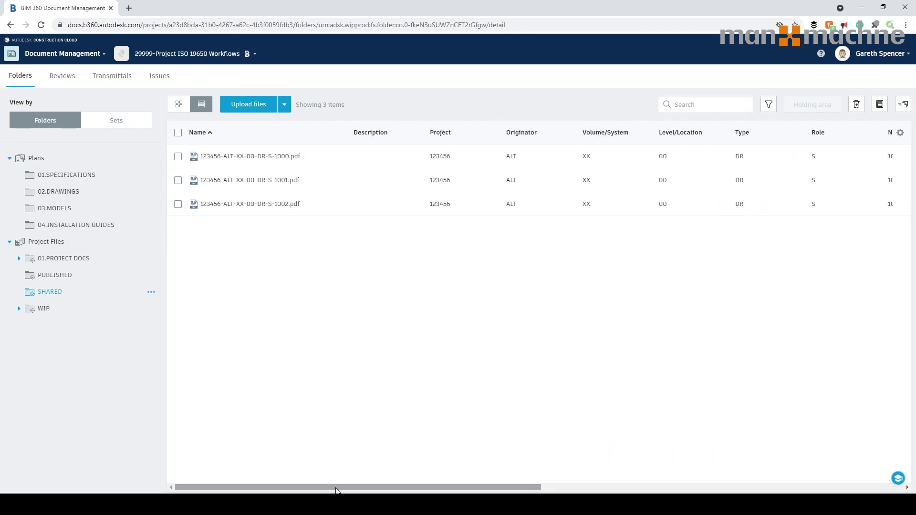